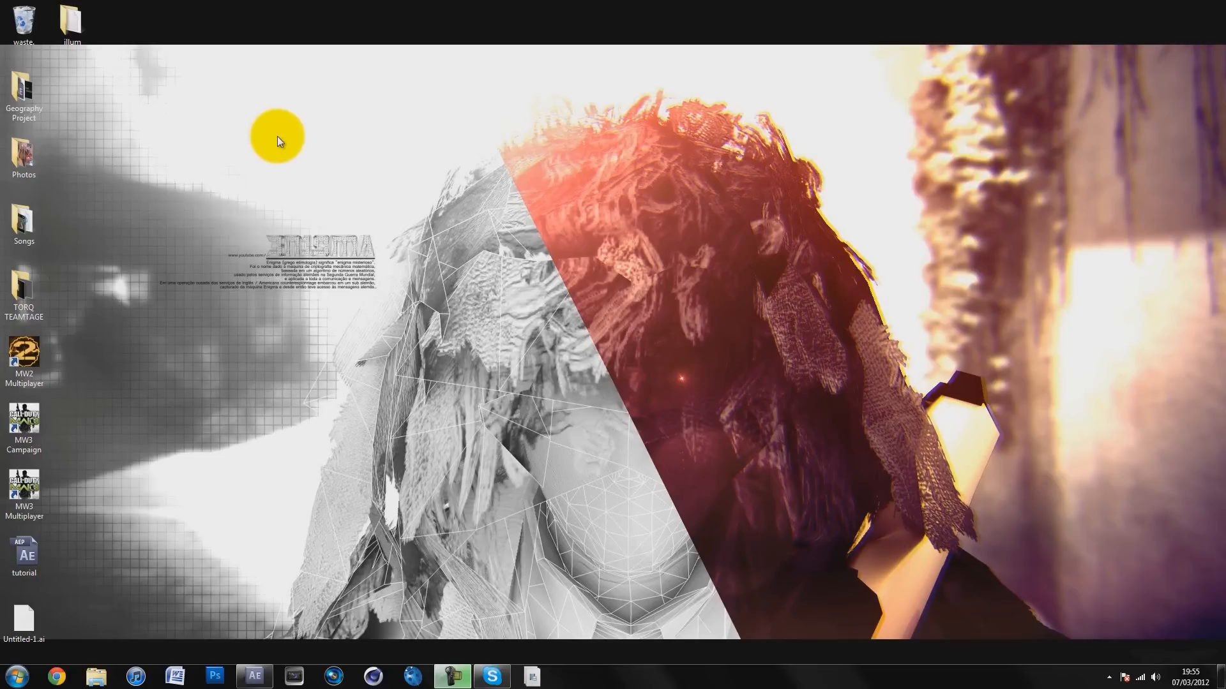
Step: Switch to After Effects and examine the Time Remap and Twixtor Pro keyframes on the clip layer
click(254, 676)
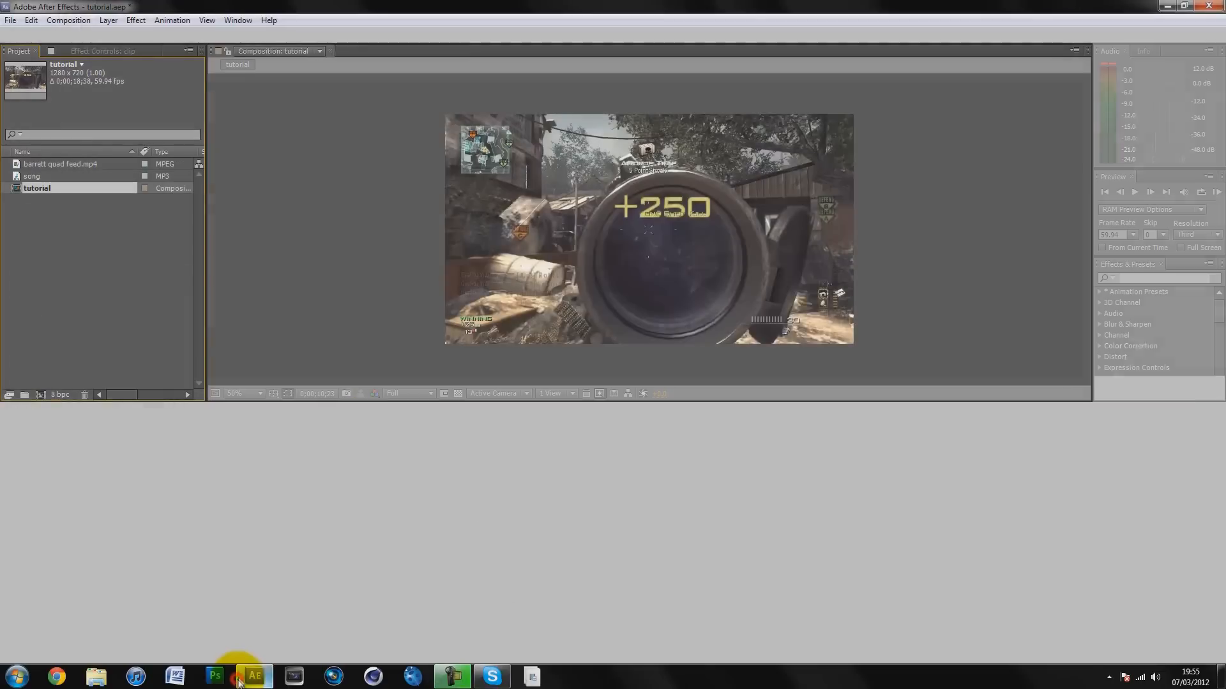
drag(475, 432, 505, 435)
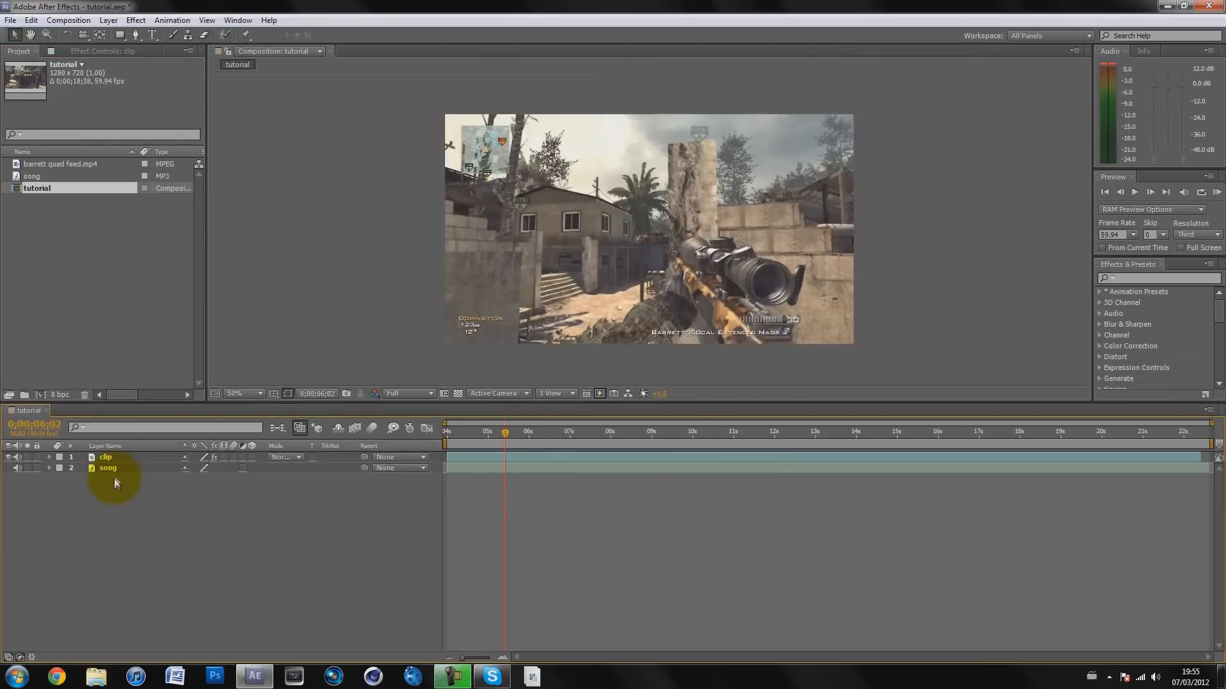
click(109, 457)
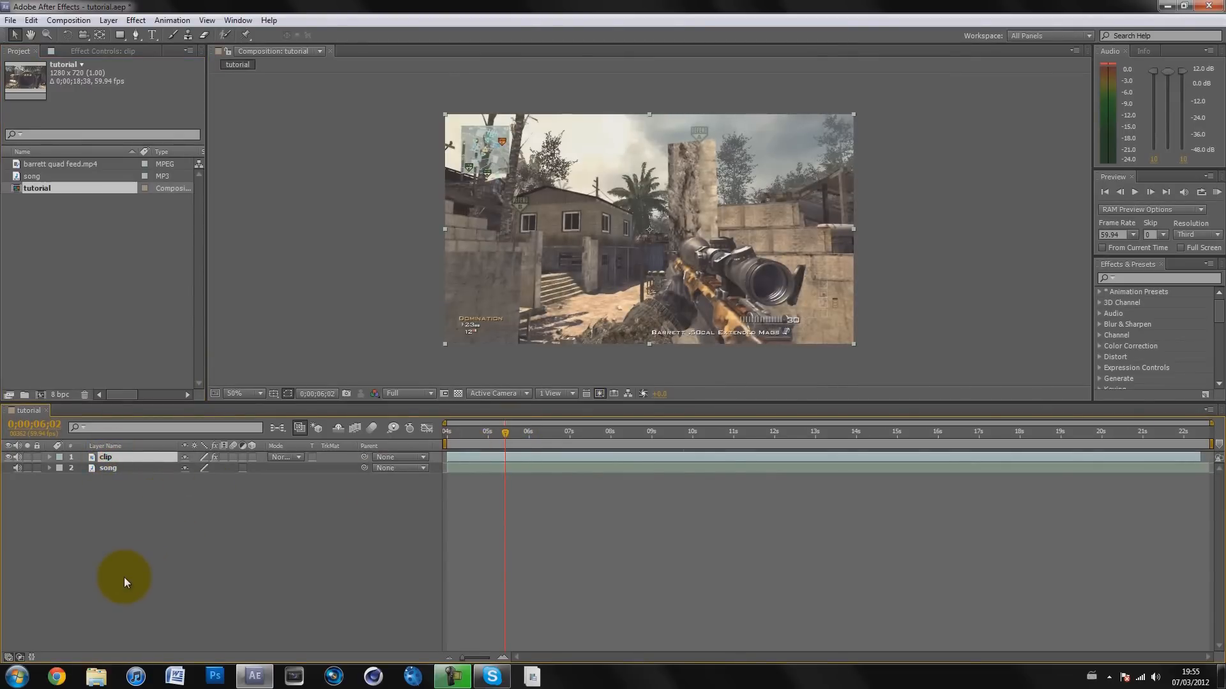
key(u)
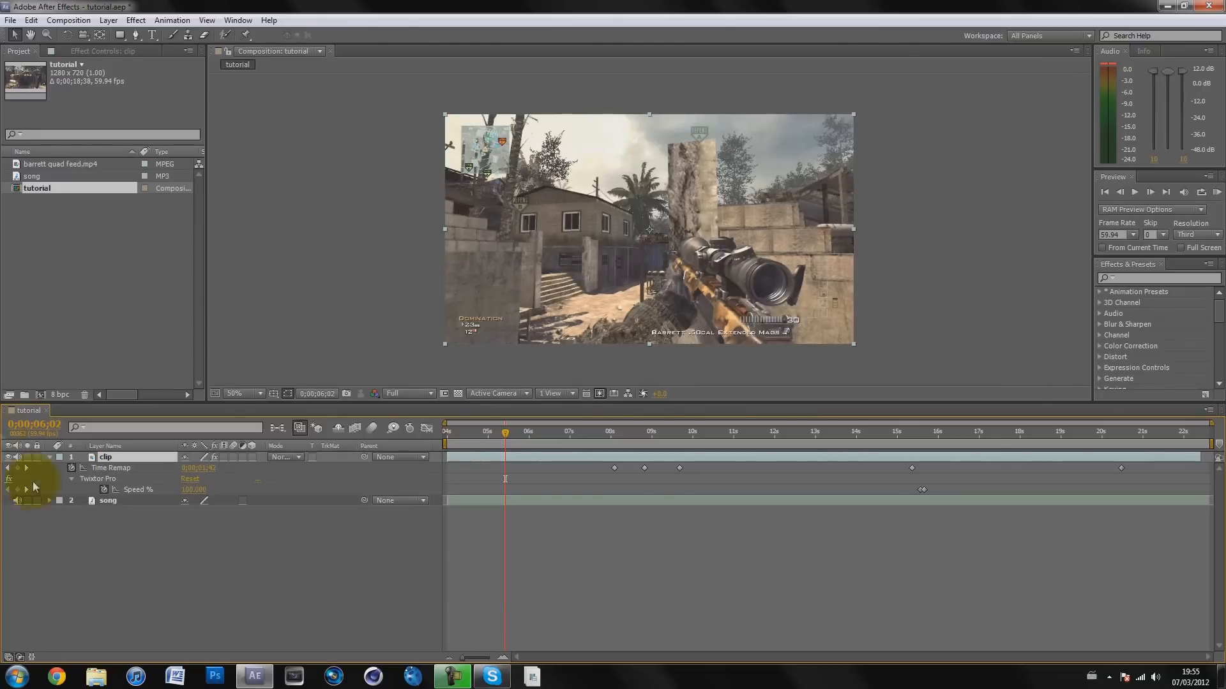
click(70, 480)
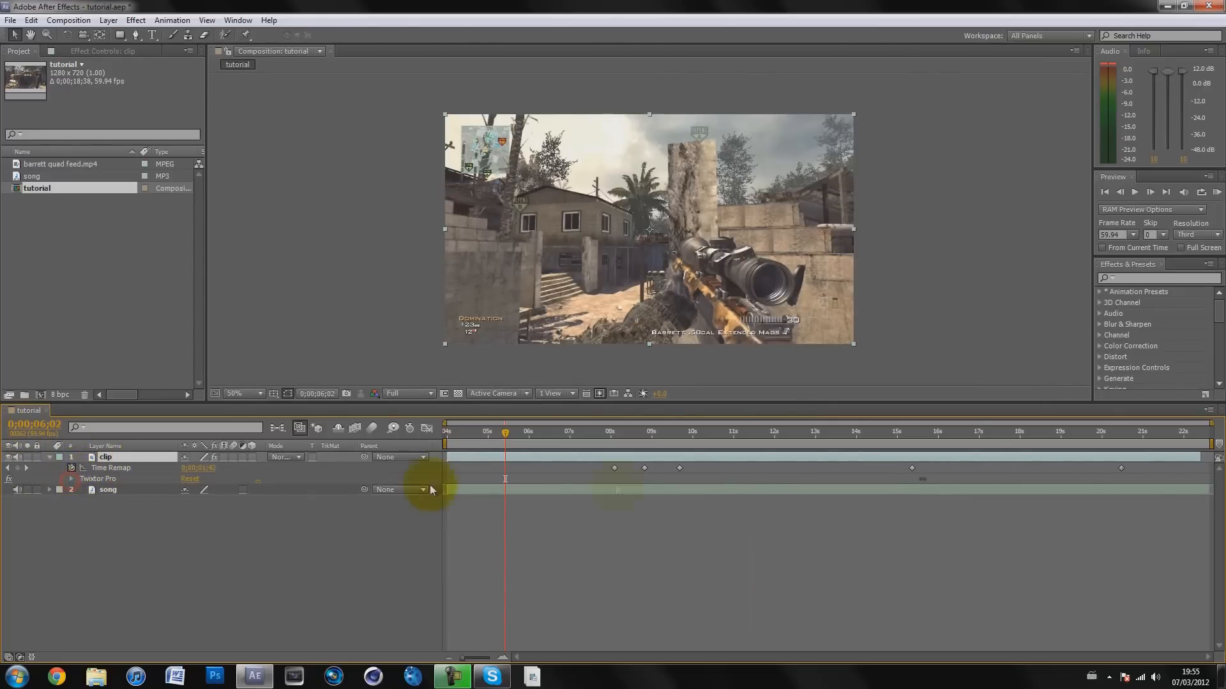
click(593, 468)
drag(594, 468, 1137, 478)
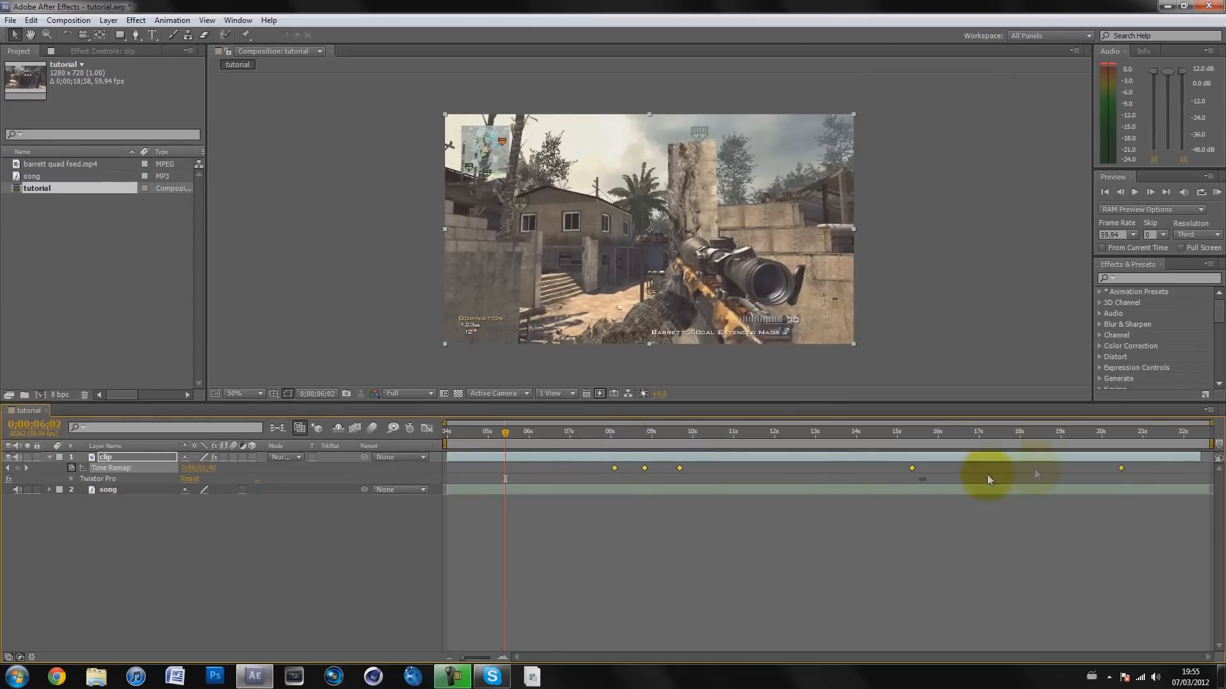
click(222, 540)
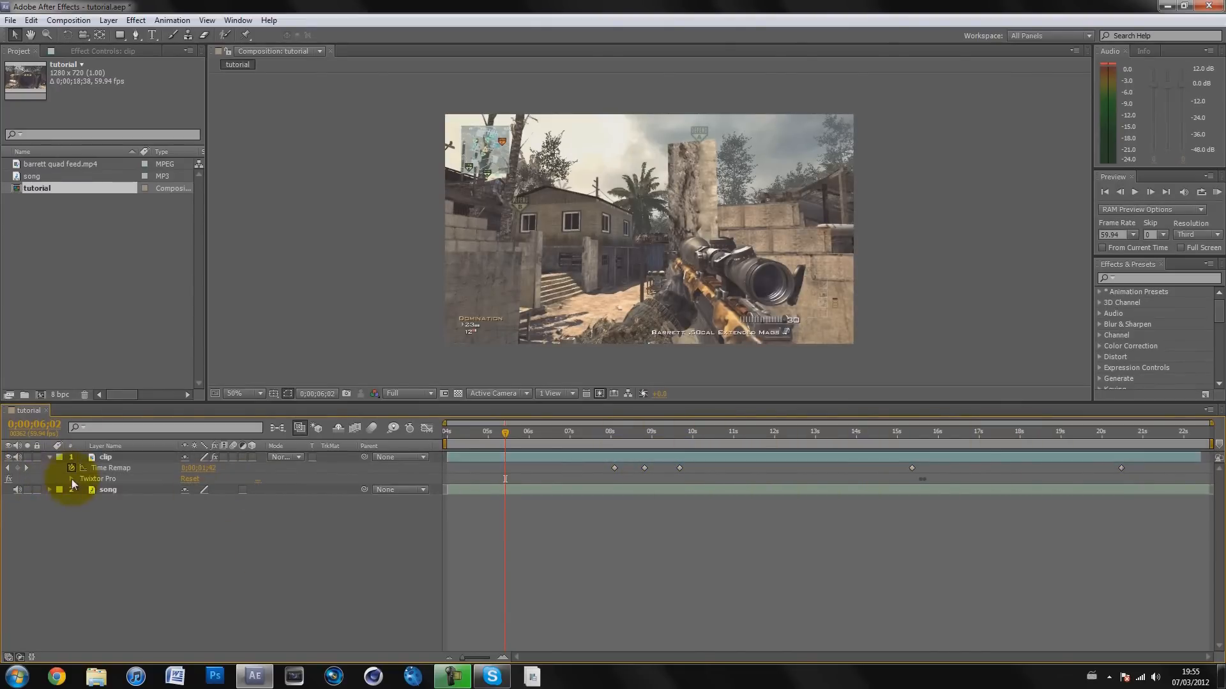
mouse_move(925, 444)
mouse_down()
mouse_move(986, 430)
mouse_move(940, 432)
mouse_up()
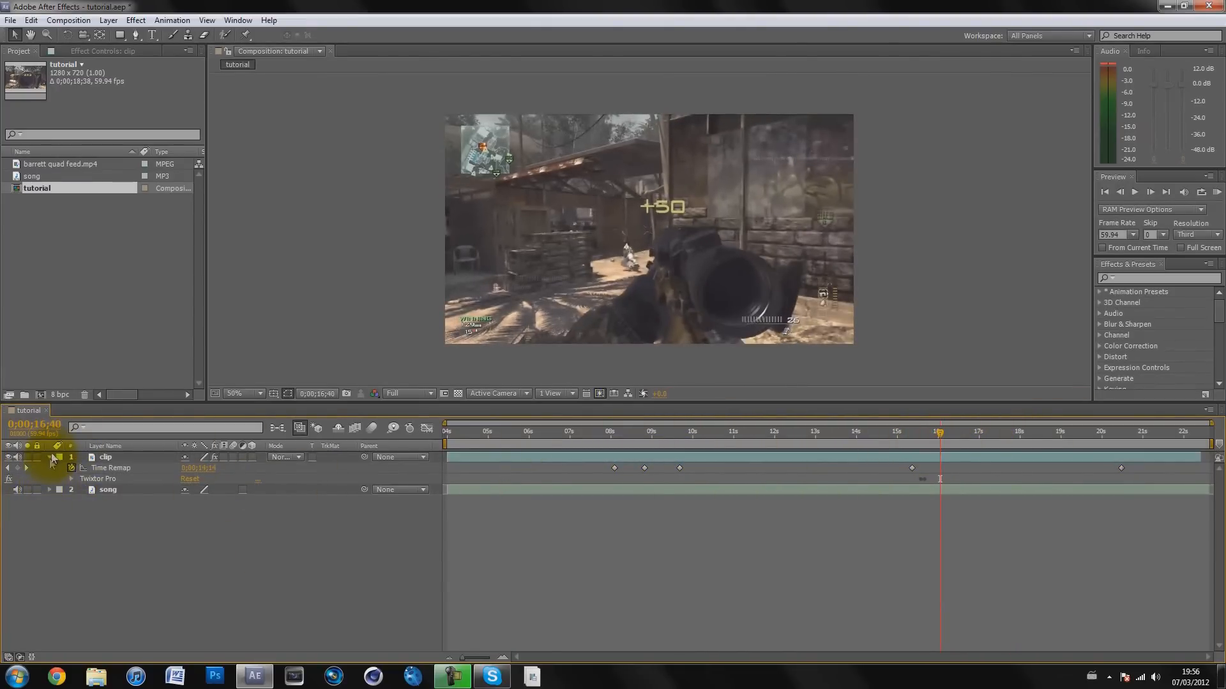
click(51, 458)
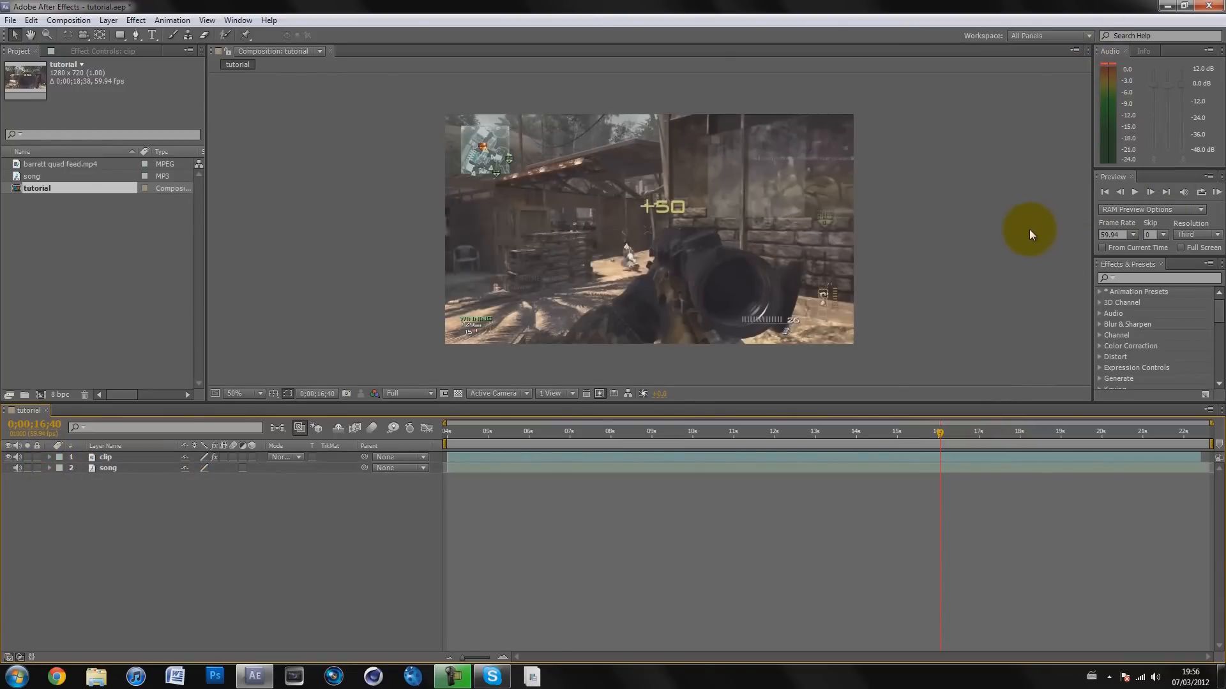
click(462, 678)
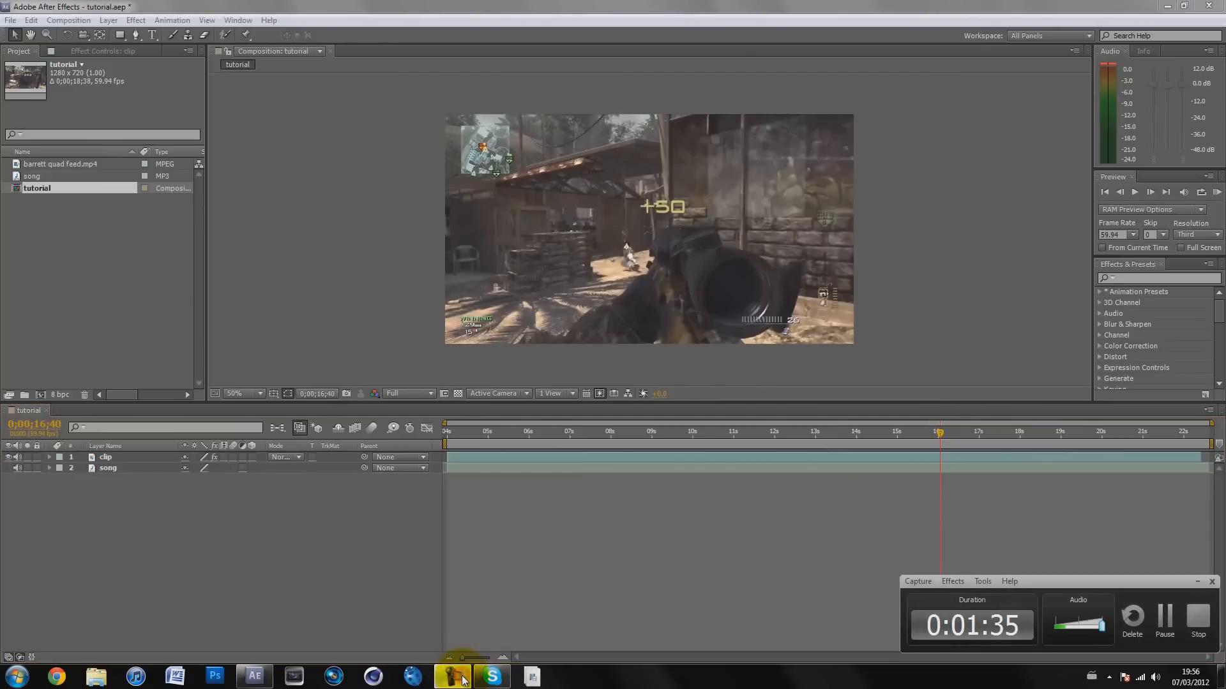
click(463, 678)
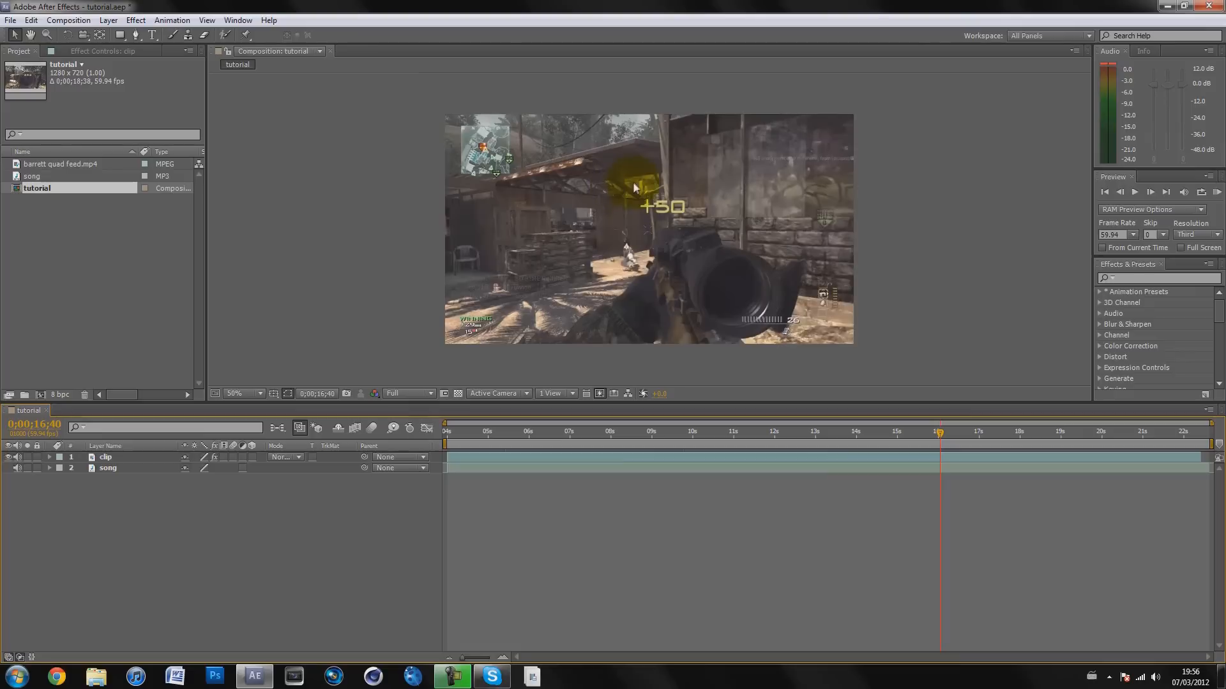
Step: Play a RAM preview of the tutorial composition and stop it
click(1216, 192)
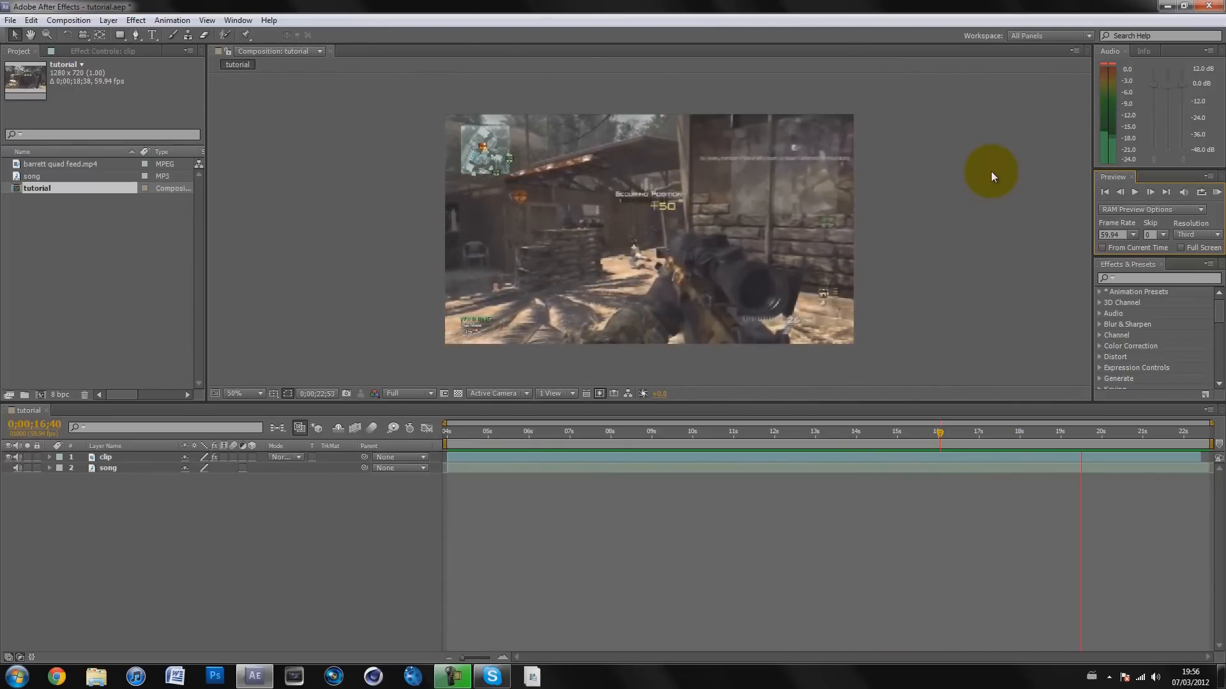
click(991, 171)
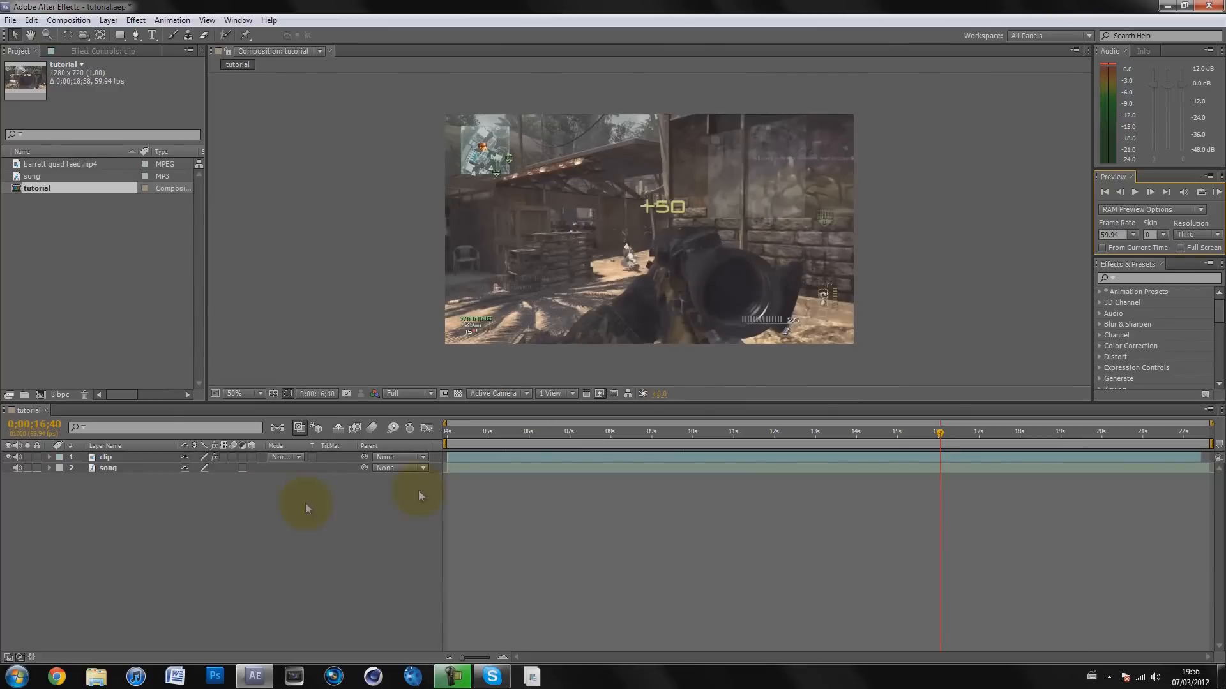
Step: Reveal the clip layer's Scale property and set its first keyframe at the first kill, at 0;00;07;50
drag(456, 433, 127, 458)
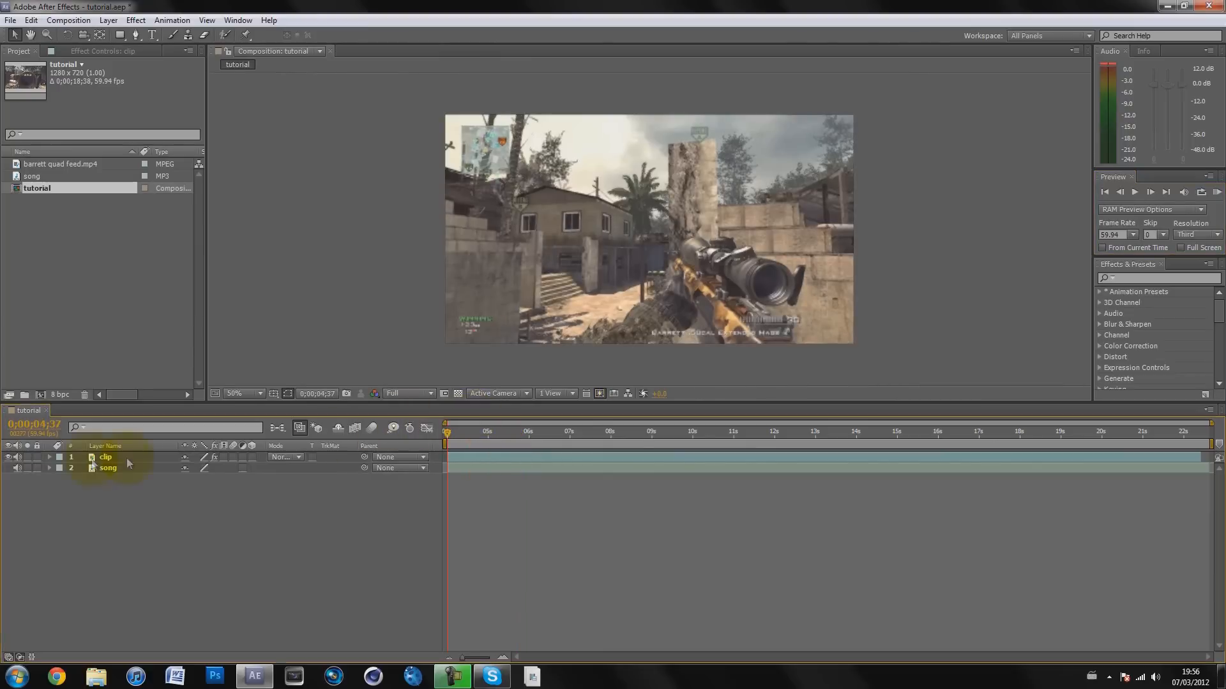
click(102, 457)
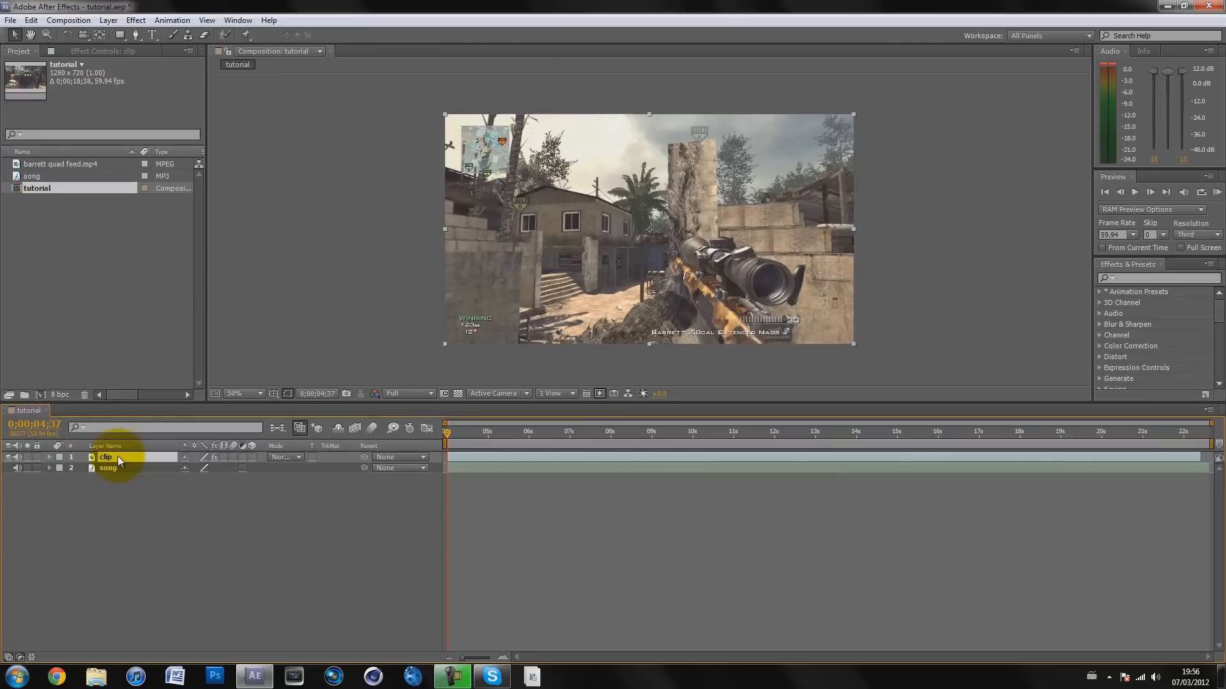
key(s)
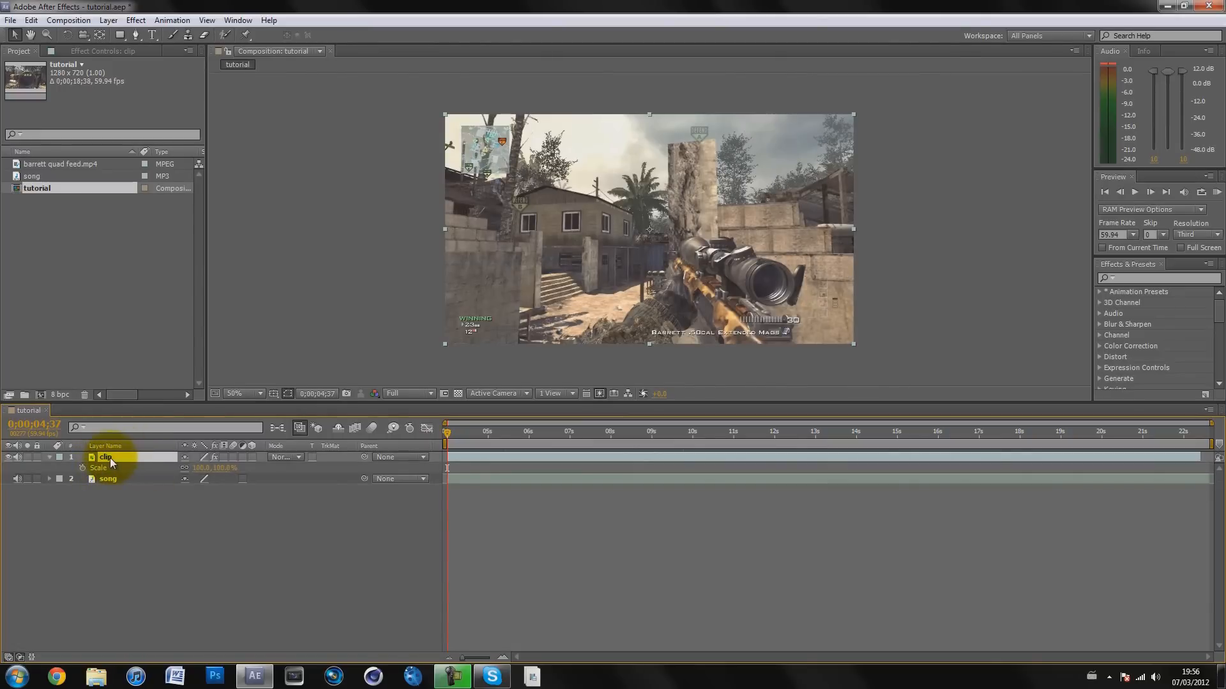
drag(447, 432, 580, 429)
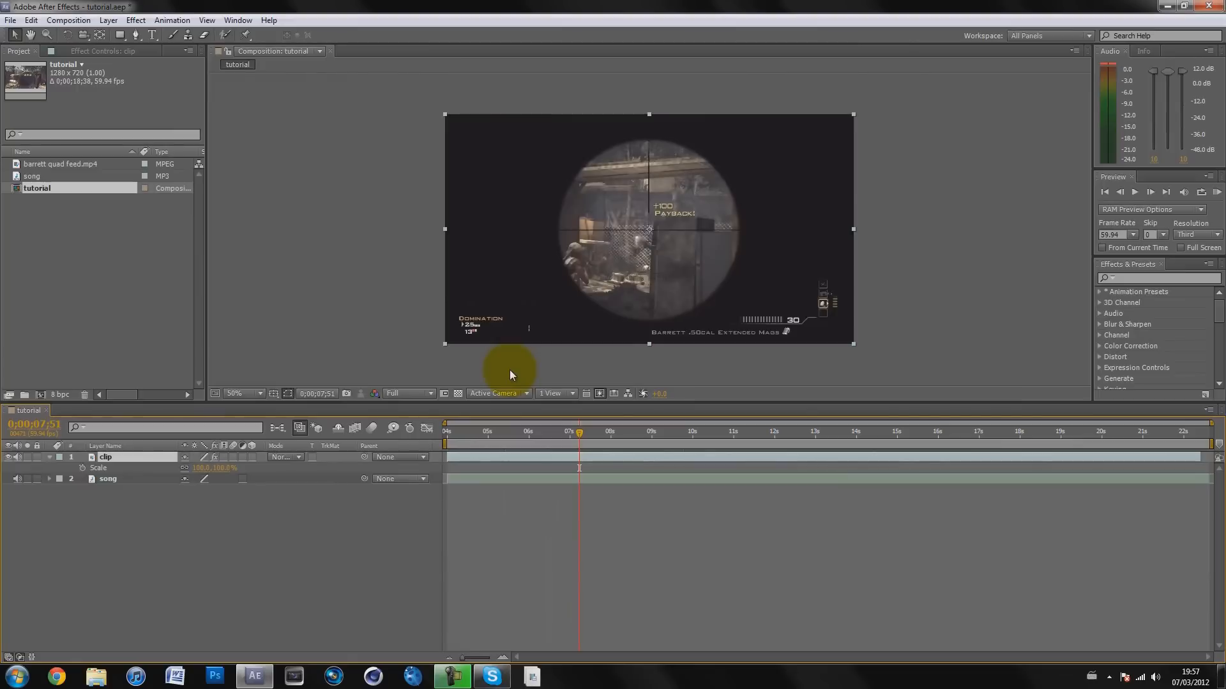
key(Page_Up)
key(Page_Up)
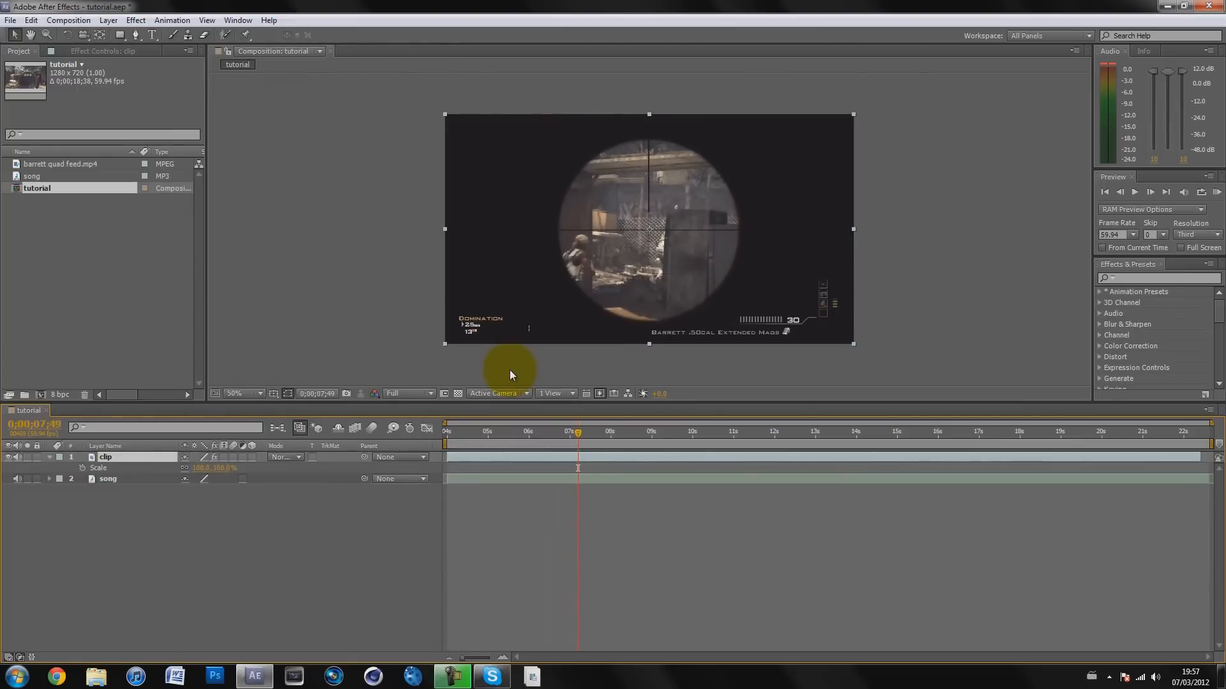
key(Page_Down)
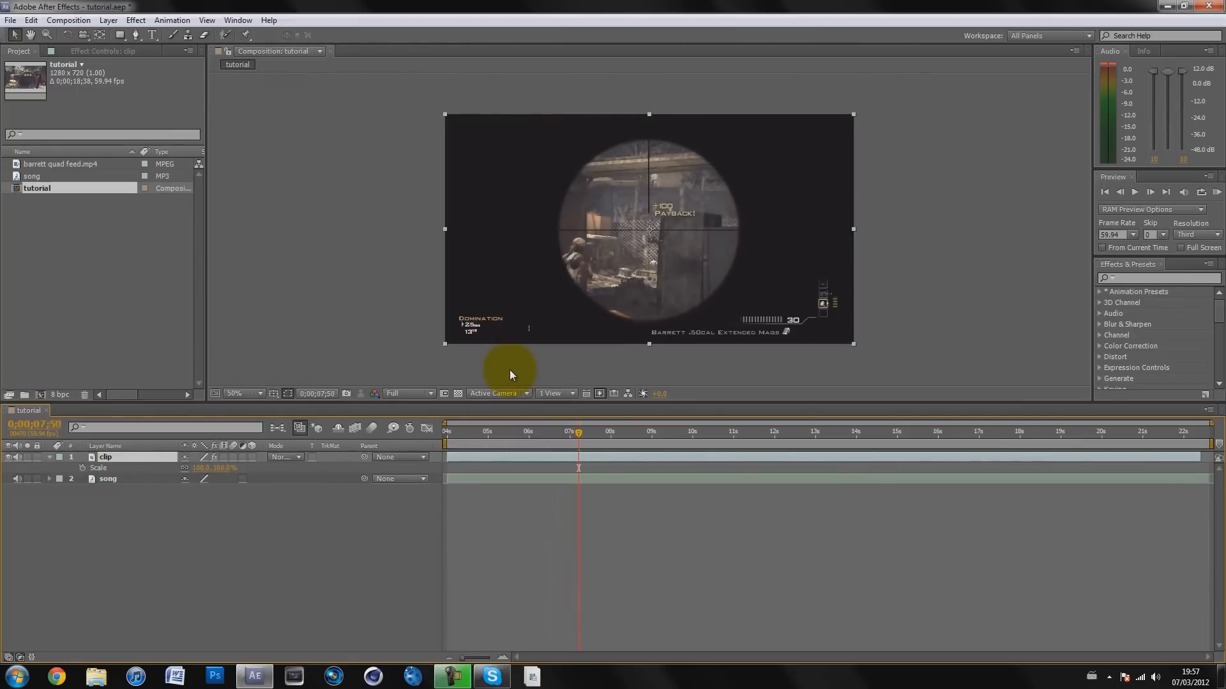
click(83, 468)
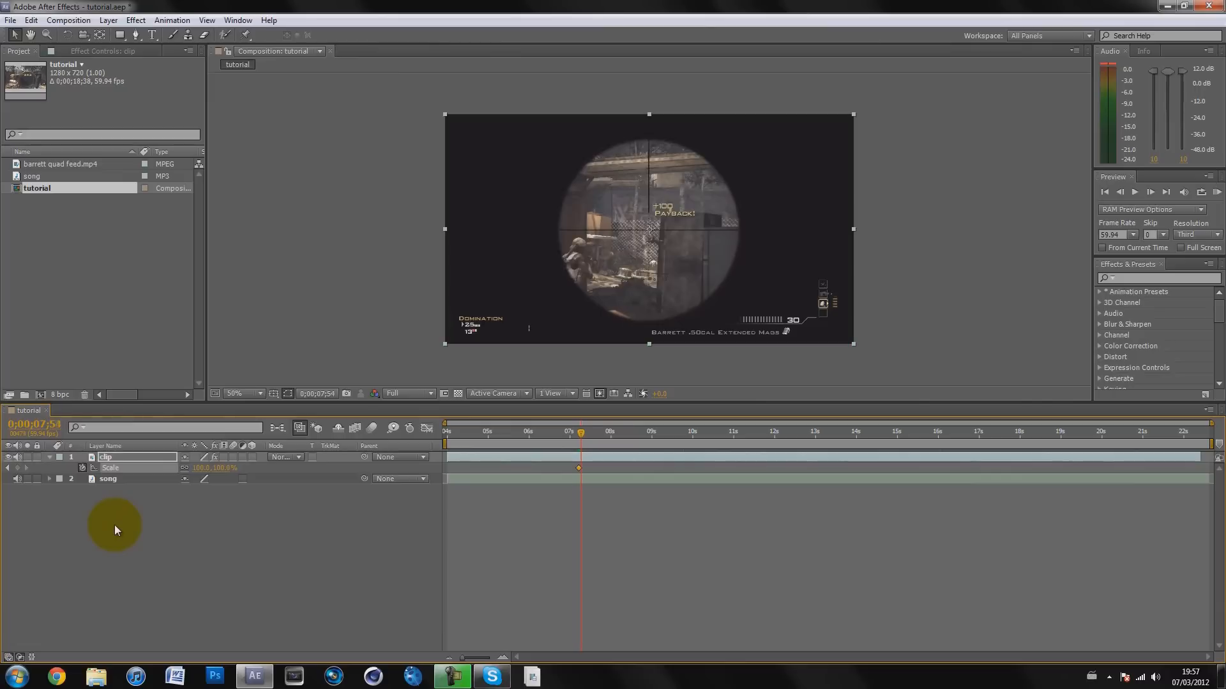
Step: Keyframe the clip layer's Scale at 130% a few frames after the first kill, at 0;00;07;55
key(Page_Down)
key(Page_Down)
click(223, 468)
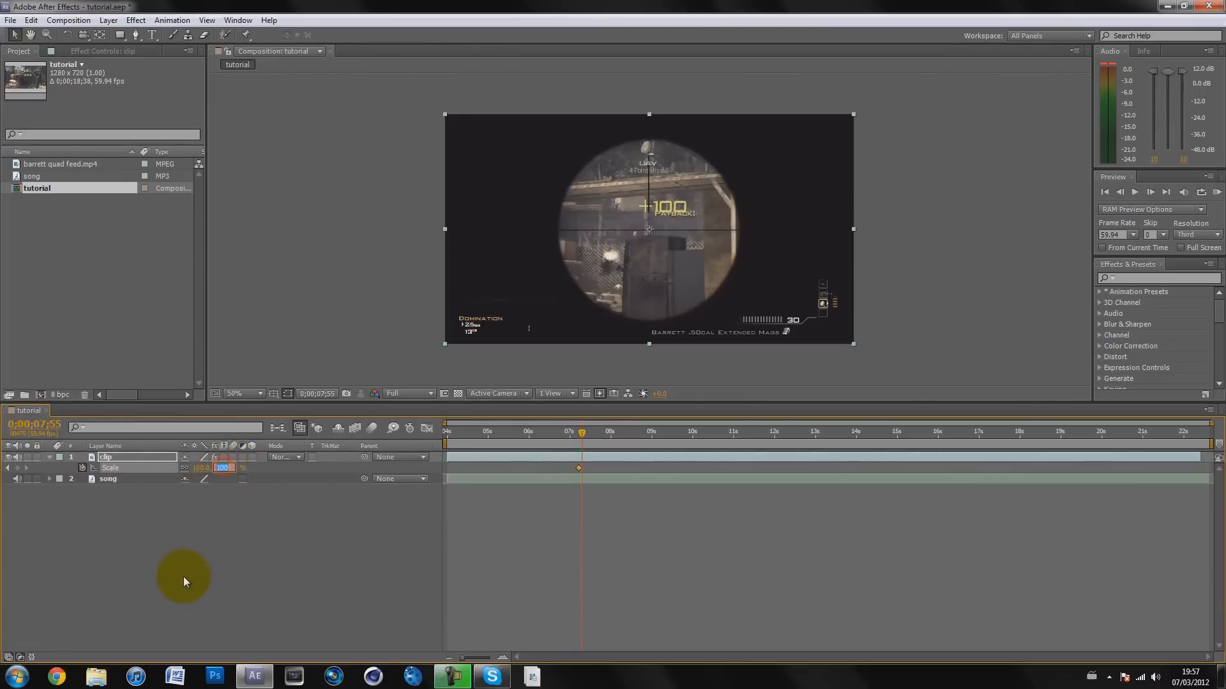
click(179, 547)
mouse_move(223, 470)
mouse_down()
mouse_move(251, 467)
mouse_move(214, 467)
mouse_move(321, 469)
mouse_move(205, 471)
mouse_move(296, 465)
mouse_move(219, 468)
mouse_move(268, 471)
mouse_move(238, 476)
mouse_up()
click(228, 471)
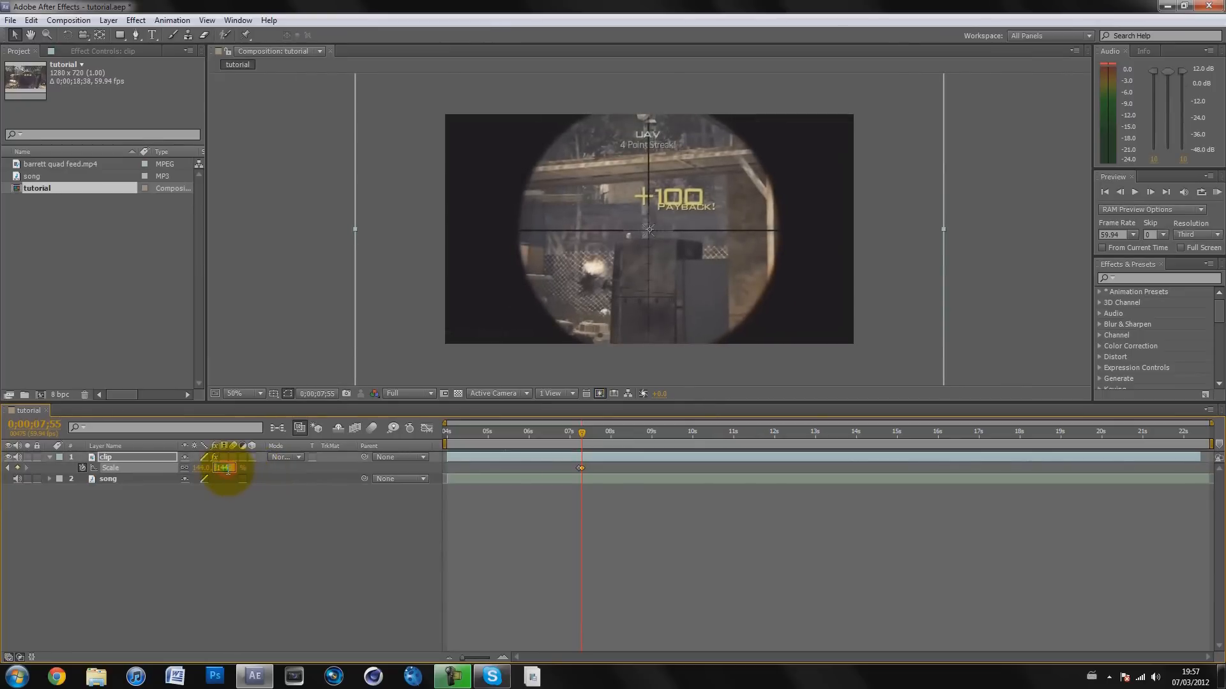
text(130)
key(Return)
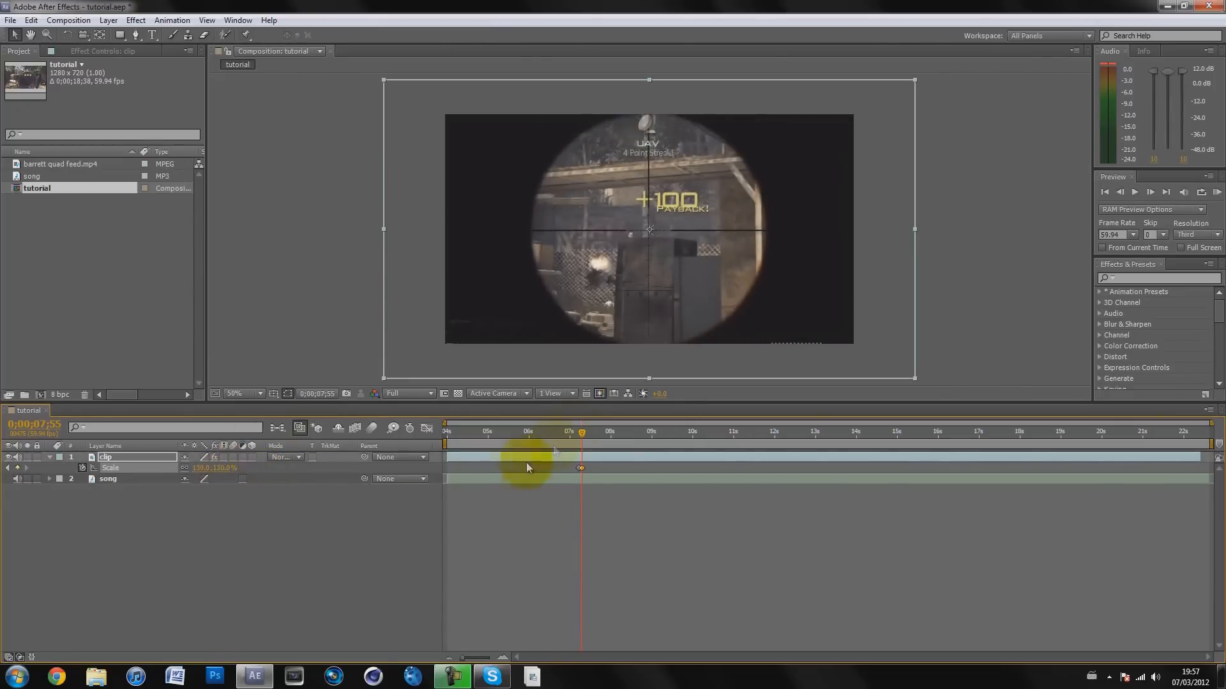
Step: Keyframe the clip layer's Scale at 100% at 0;00;08;42 and scrub through the first zoom
drag(583, 435, 612, 424)
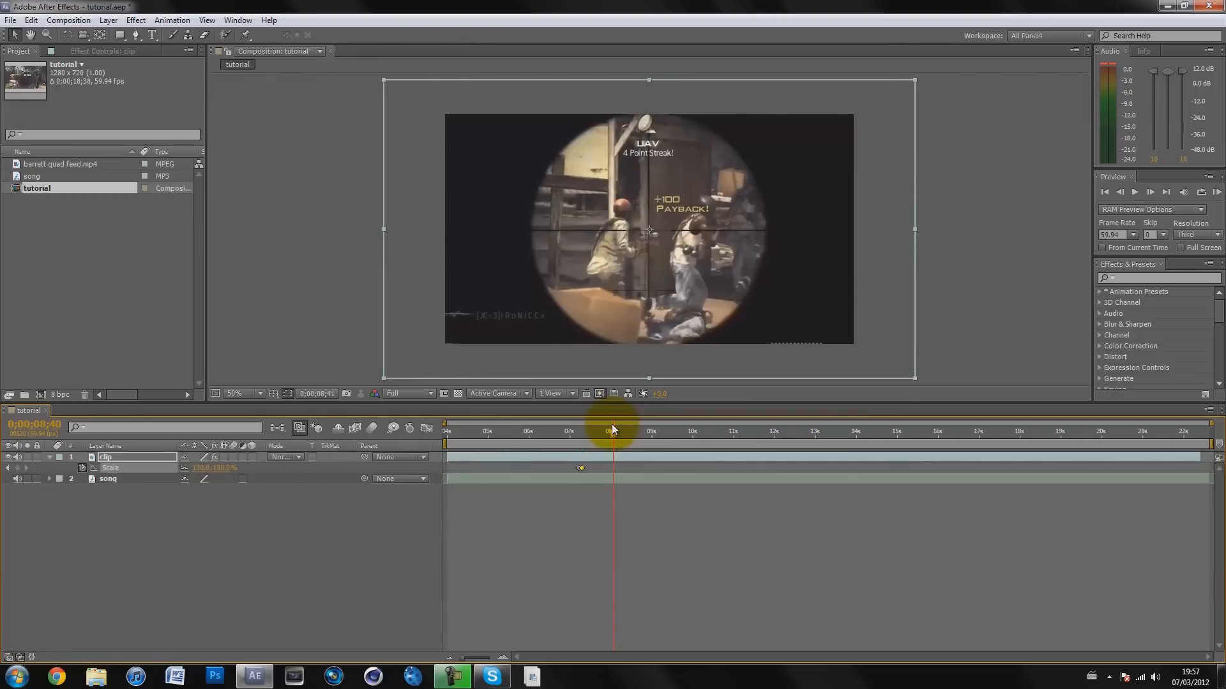
click(223, 468)
text(100)
key(Return)
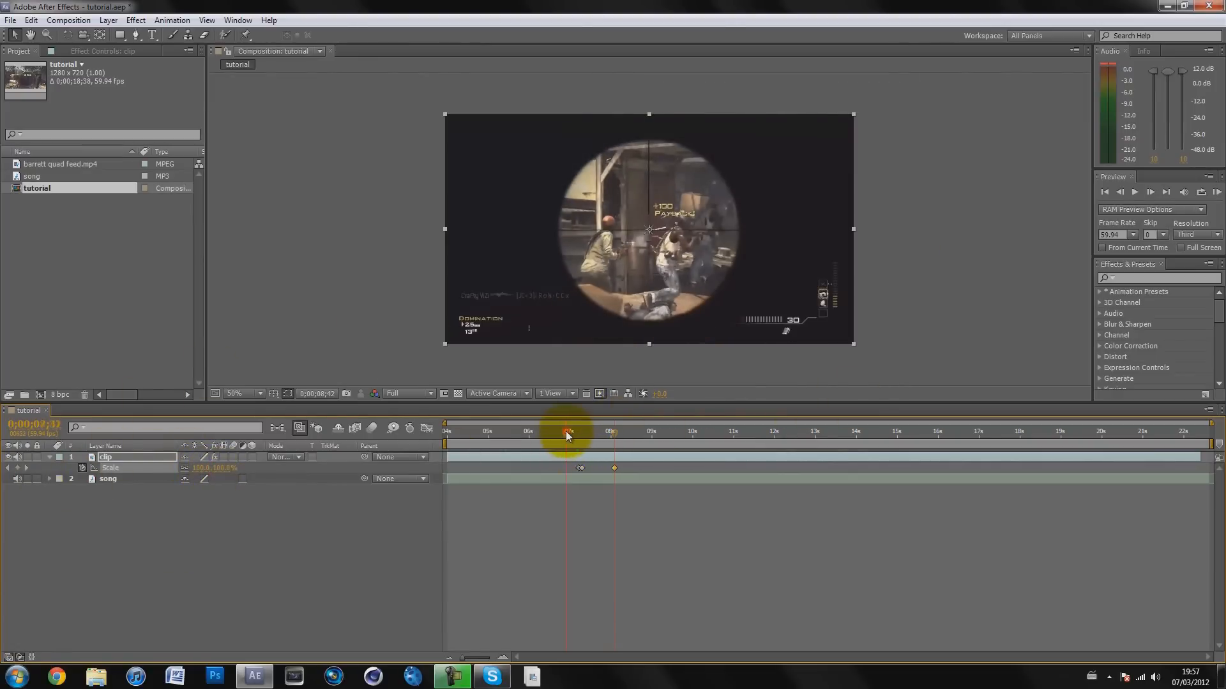
click(581, 432)
drag(581, 429, 612, 414)
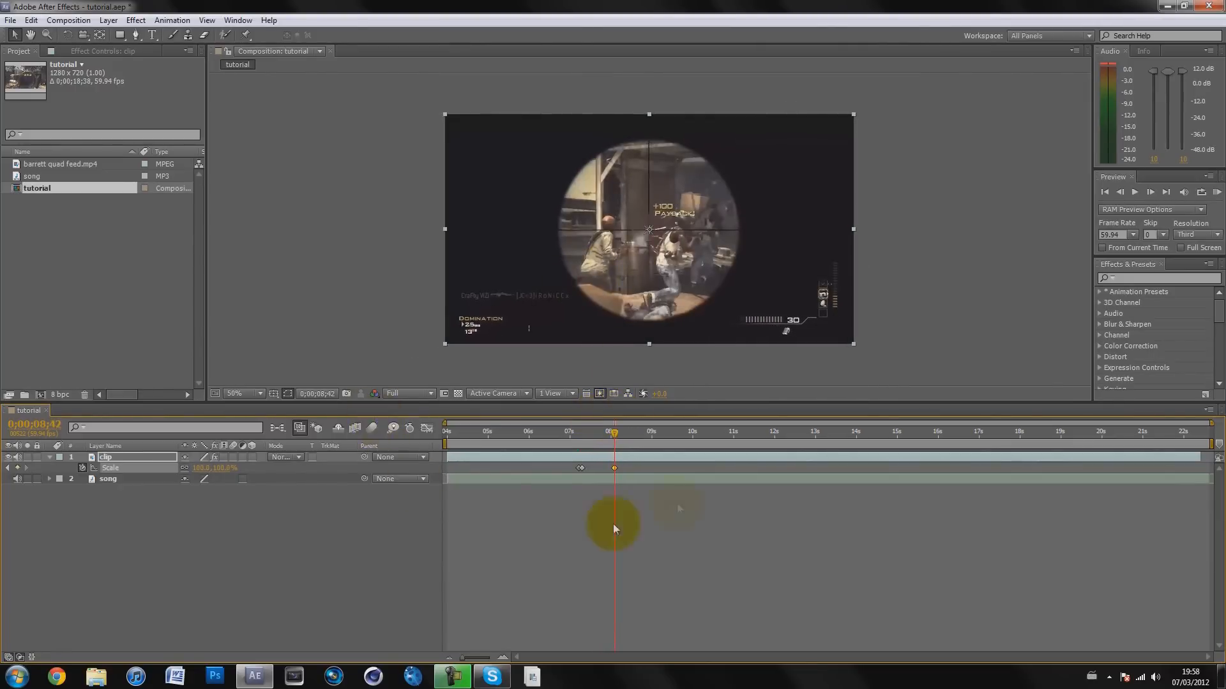
mouse_move(623, 433)
mouse_down()
mouse_move(669, 434)
mouse_move(614, 432)
mouse_up()
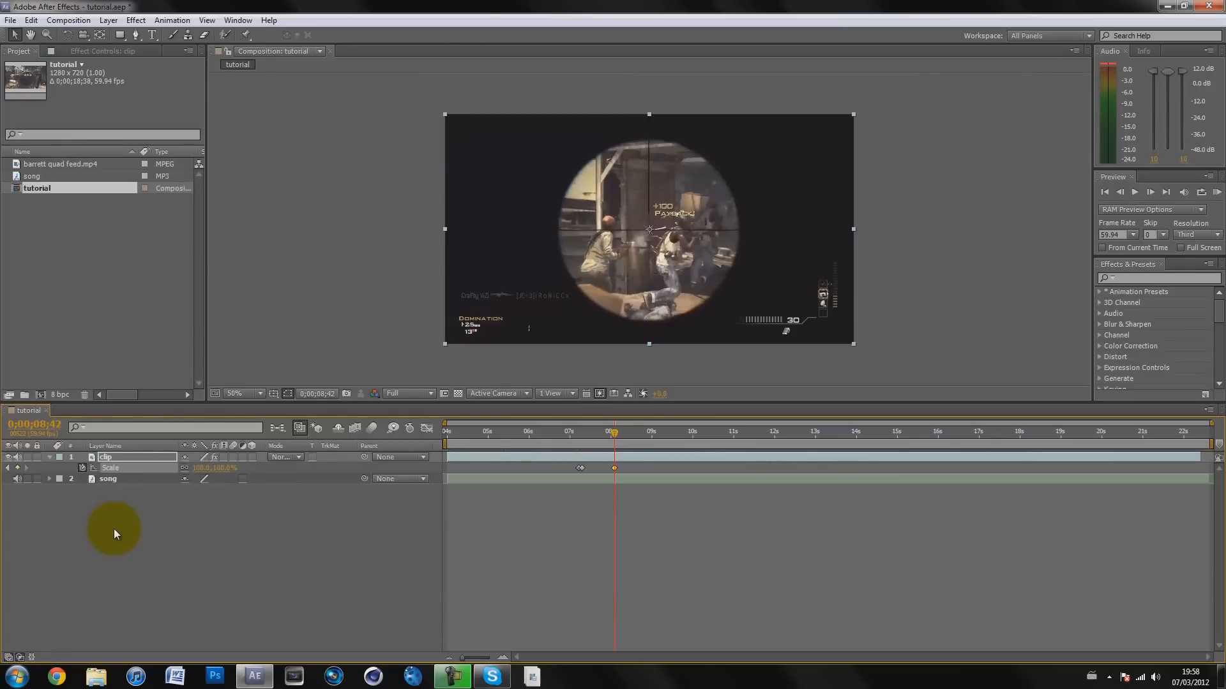
Step: Keyframe the clip layer's Scale at 130% at 0;00;08;47 for the second zoom
key(Page_Down)
key(Page_Down)
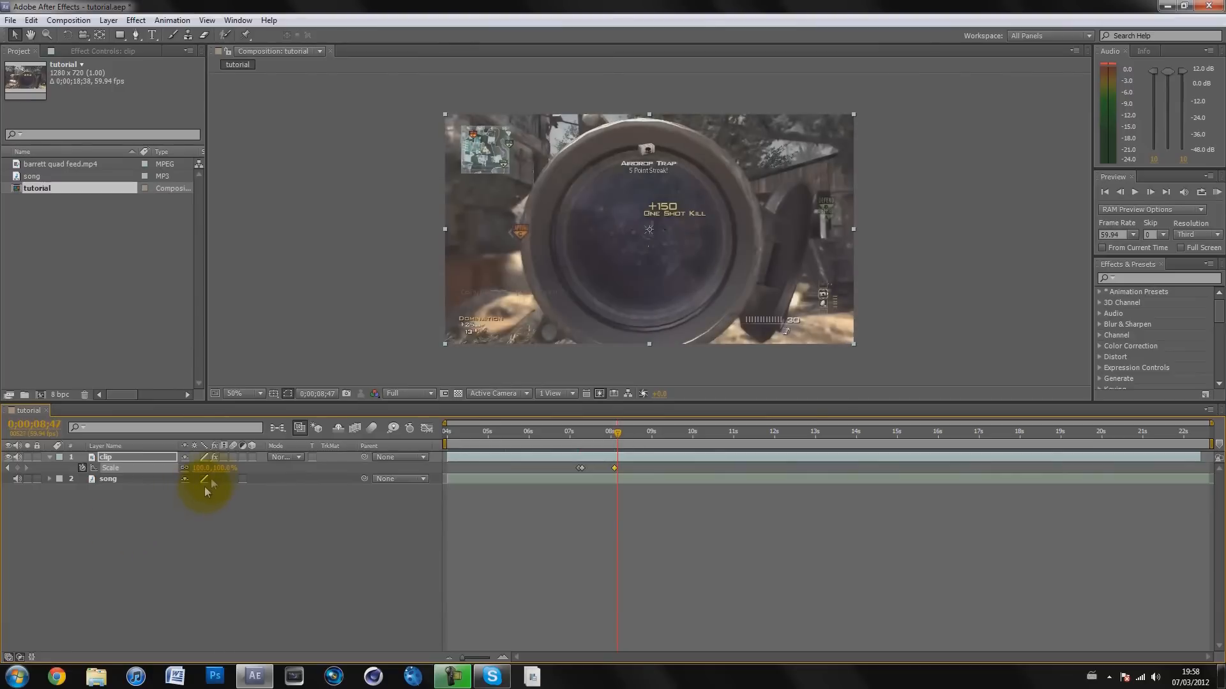
text(130)
key(Return)
Step: Keyframe the clip layer's Scale at 100% at 0;00;09;26 and scrub through the zooms made so far
drag(616, 436, 643, 422)
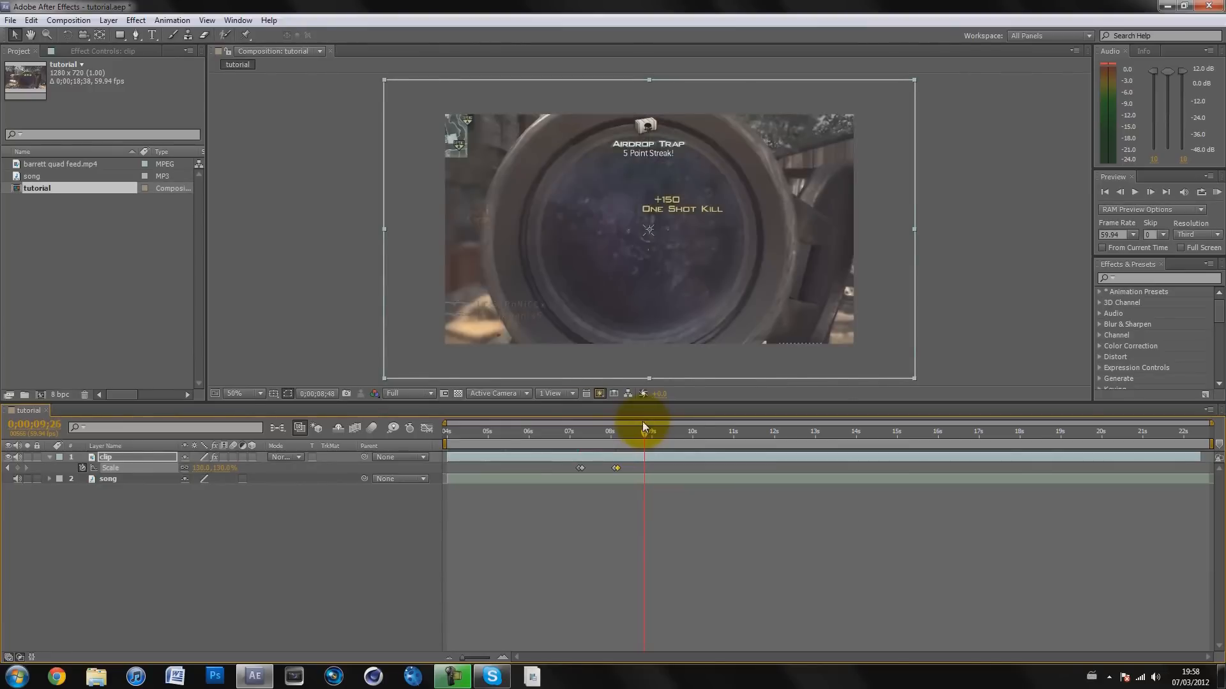
click(224, 468)
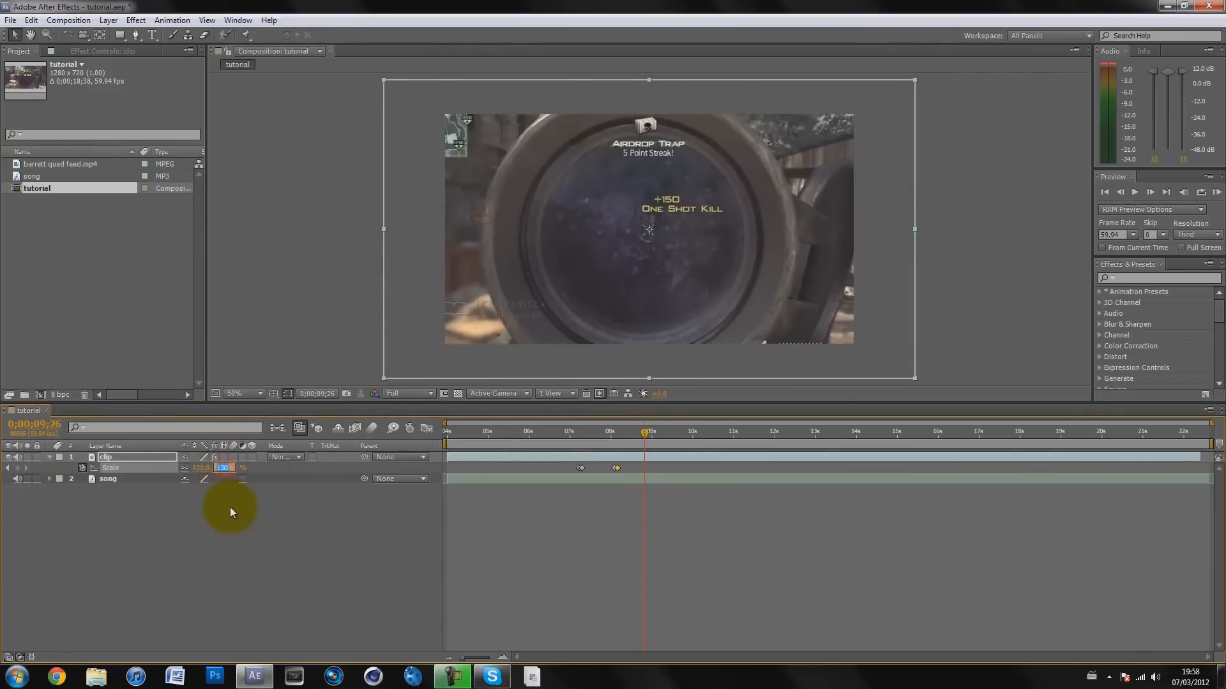
key(Return)
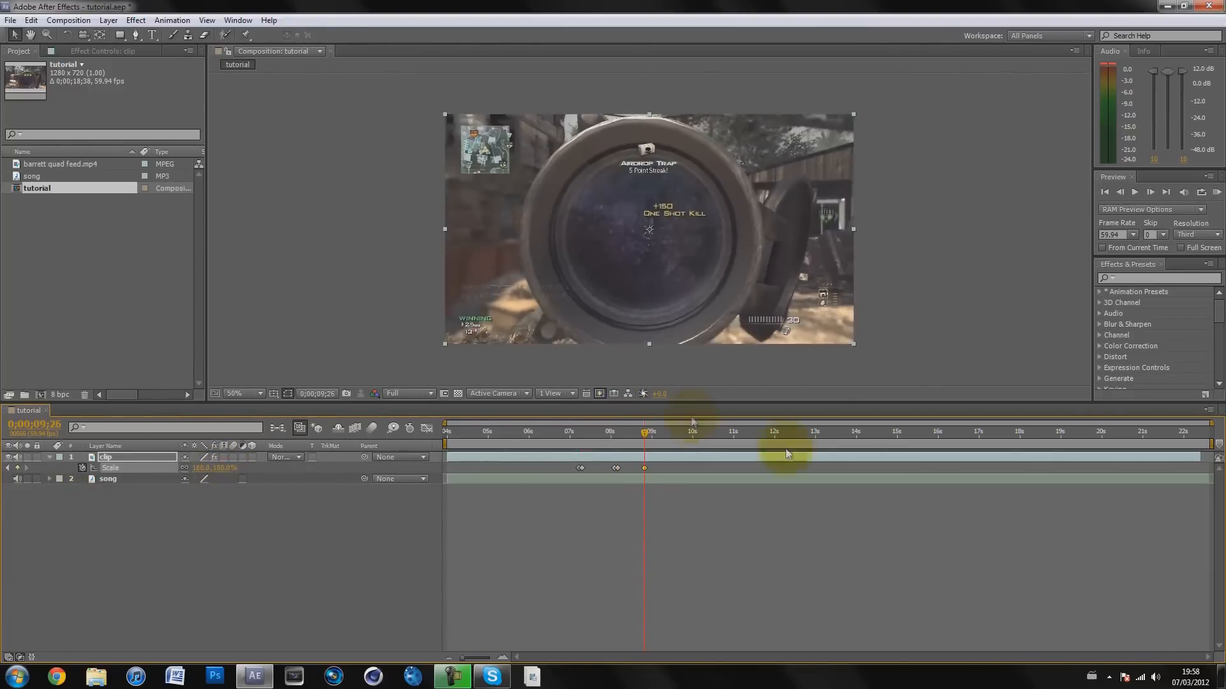
click(587, 430)
drag(587, 431, 643, 409)
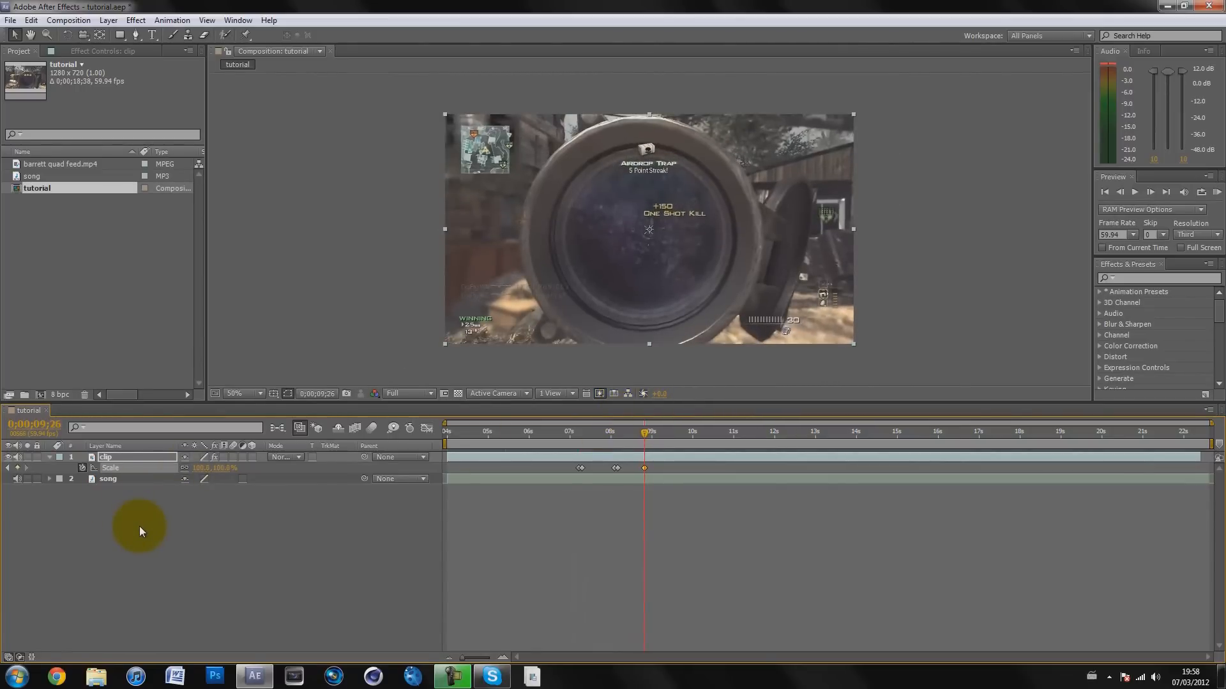
Step: Keyframe the clip layer's Scale at 130% at 0;00;09;31 for the third zoom
key(Page_Down)
key(Page_Down)
key(Page_Down)
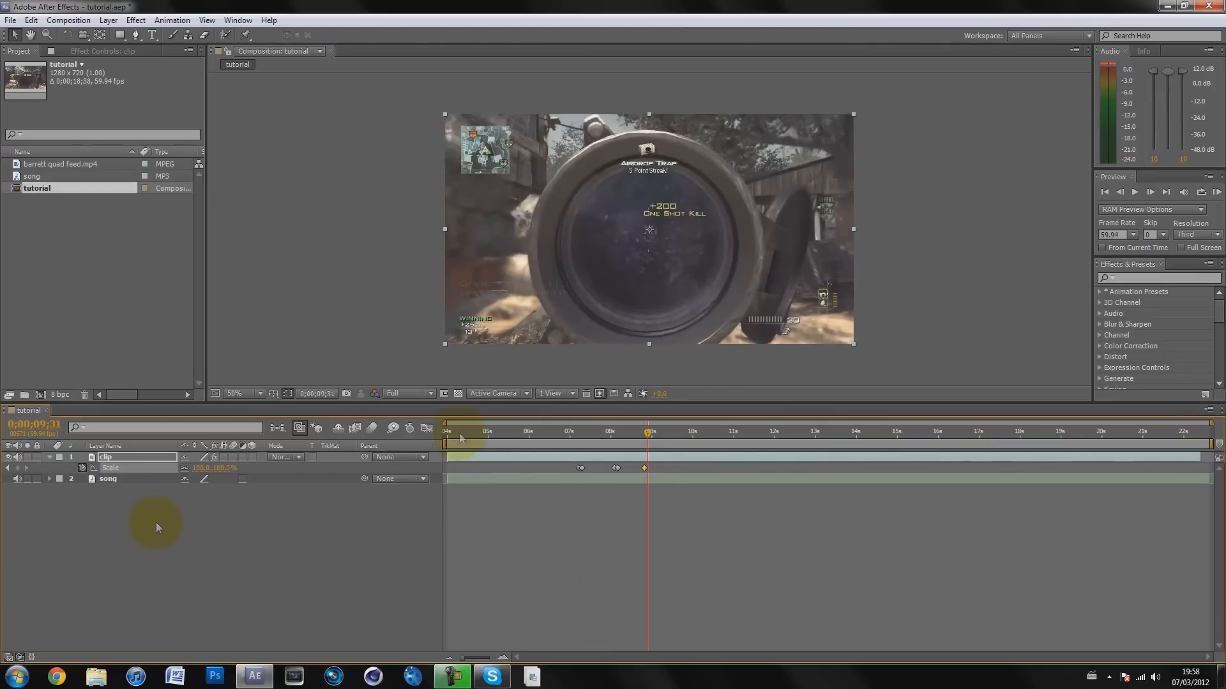
text(130)
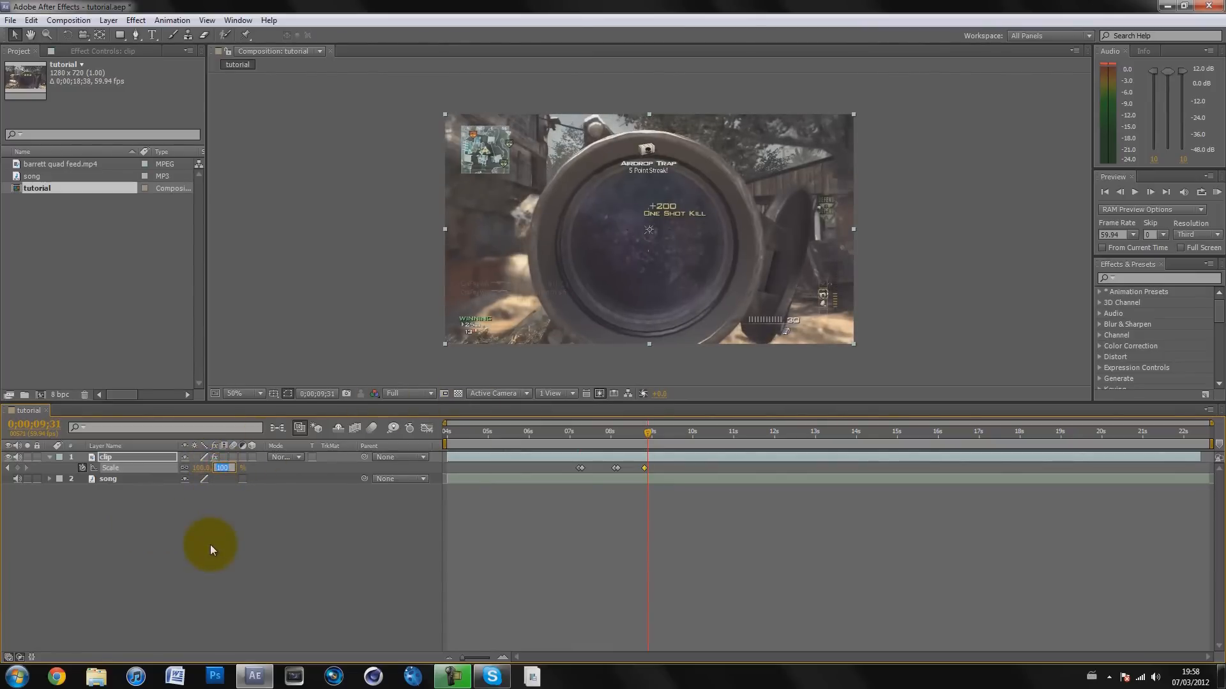
key(Return)
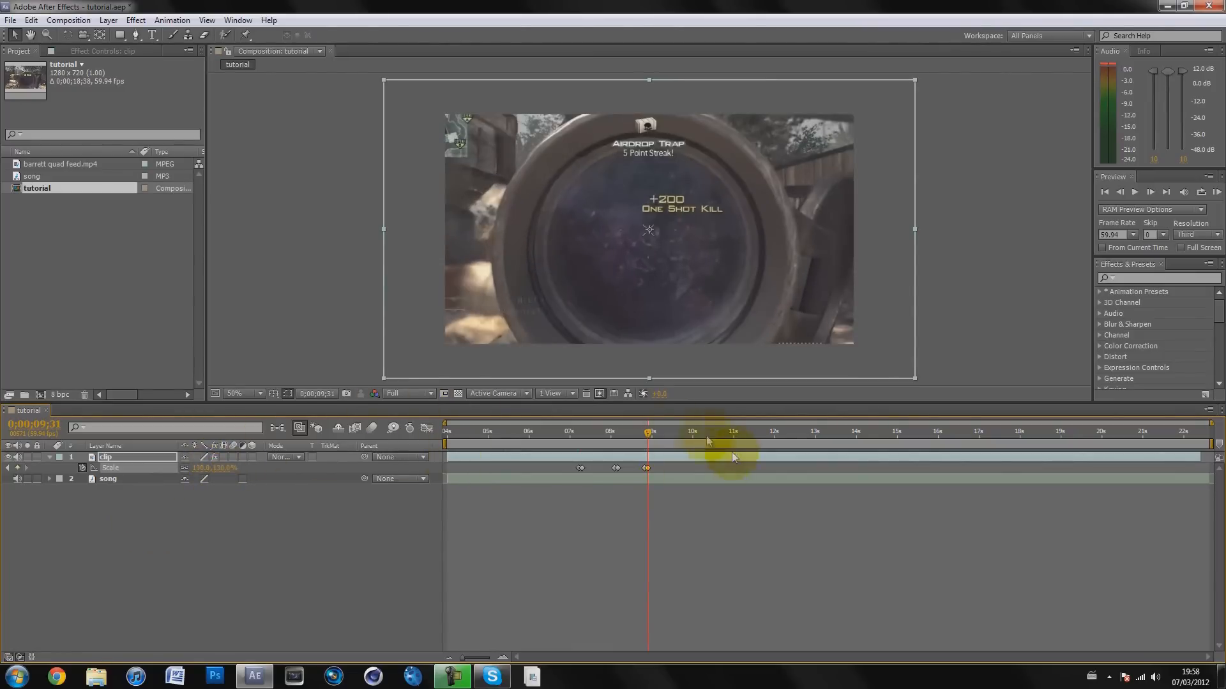
Step: Keyframe the clip layer's Scale at 100% at 0;00;10;18 and scrub back through the earlier zooms
click(649, 434)
drag(652, 437, 679, 429)
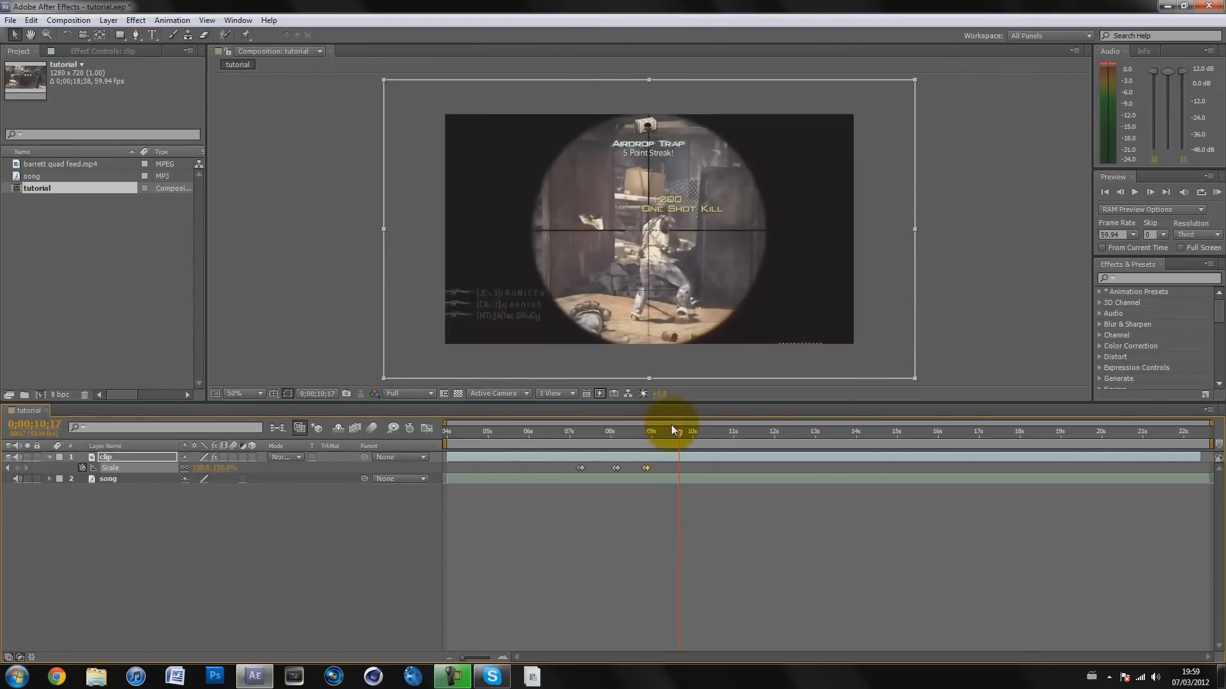
key(Page_Down)
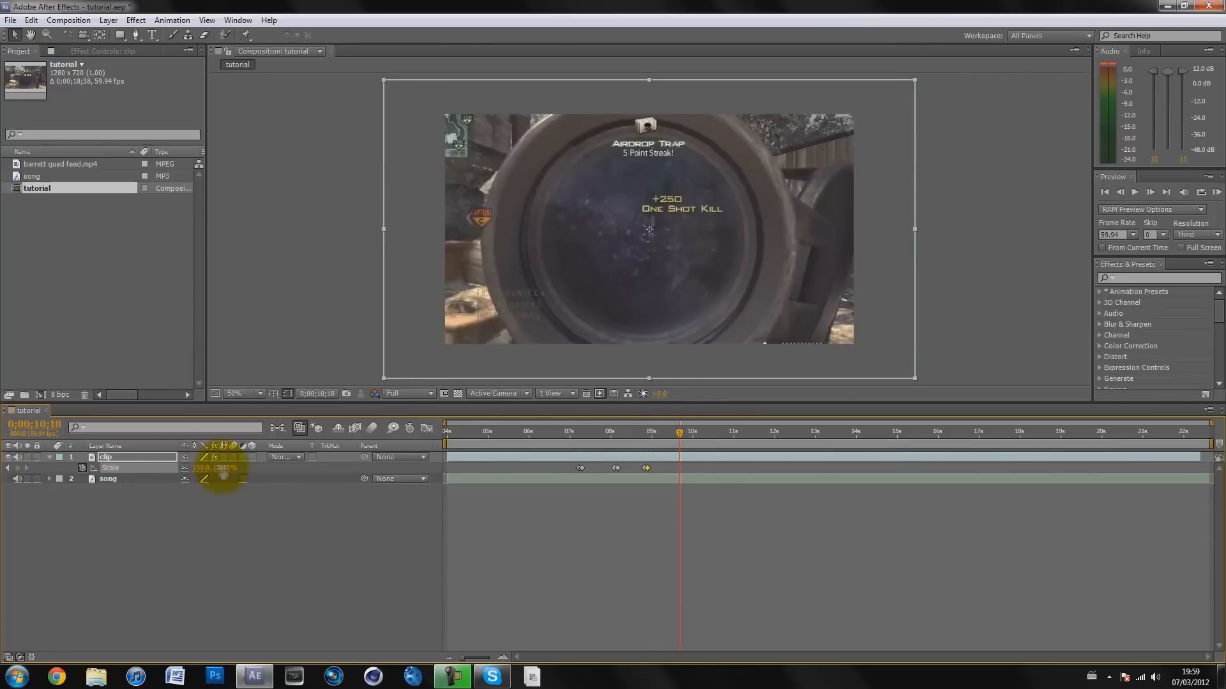
text(100)
key(Return)
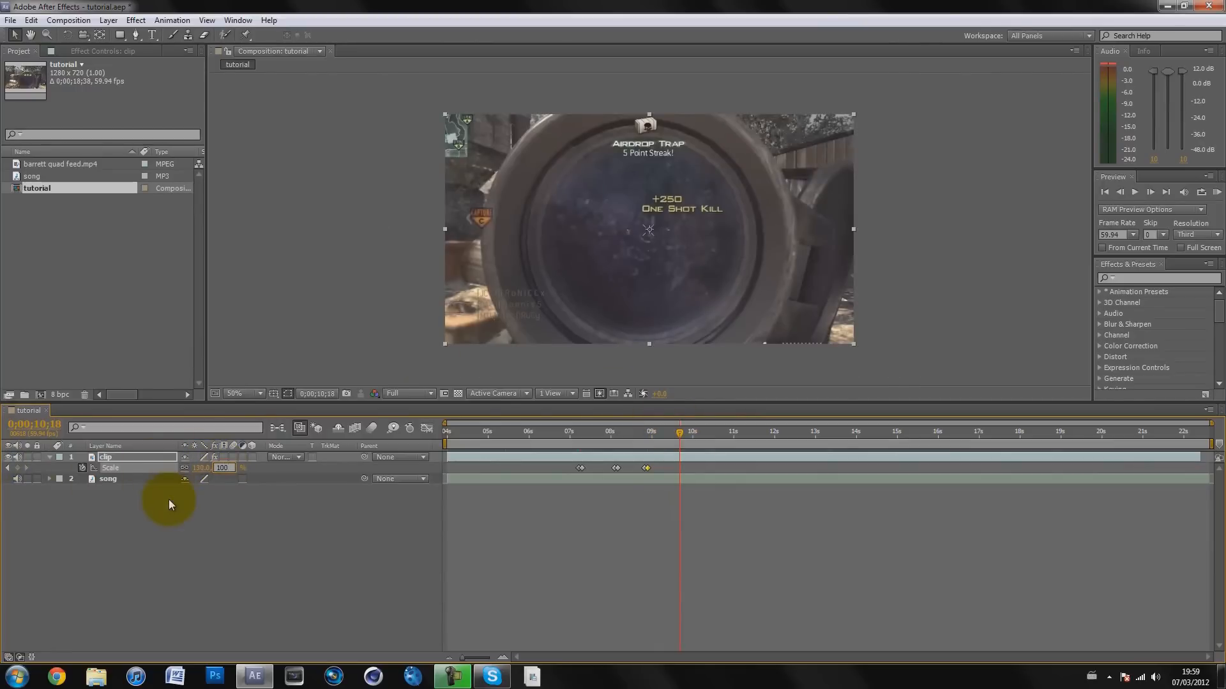
drag(571, 430, 650, 419)
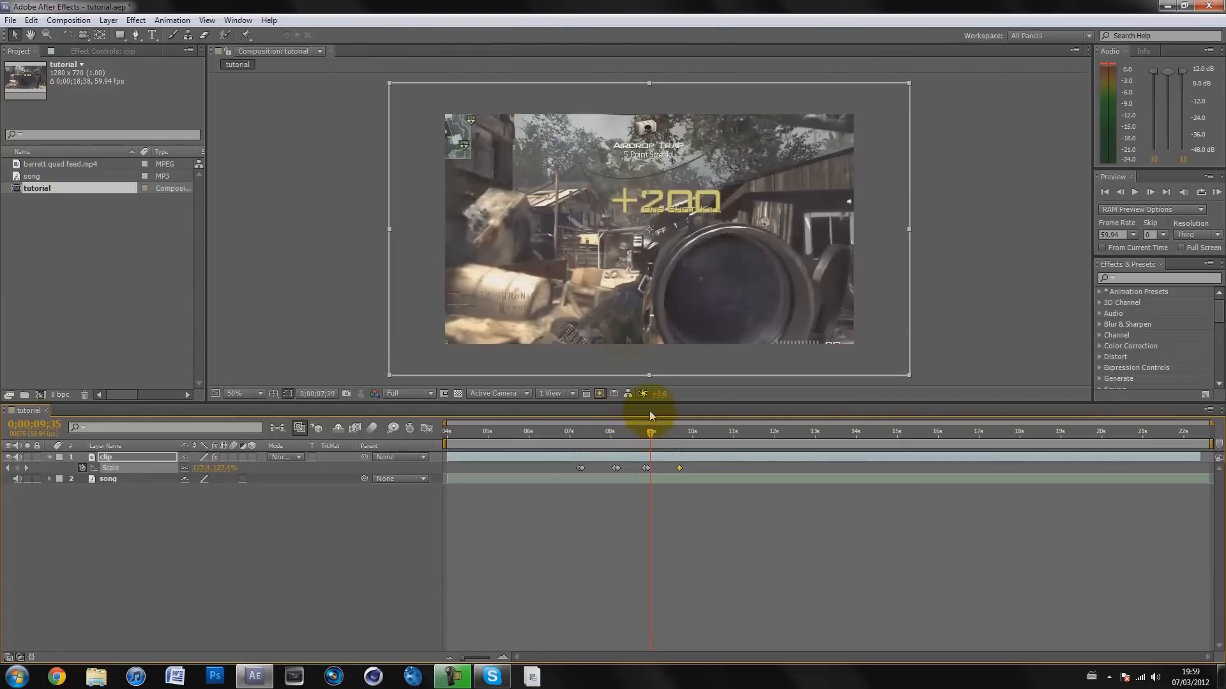
Step: Keyframe the clip layer's Scale at 130% at 0;00;10;23 for the fourth zoom
drag(650, 433, 681, 430)
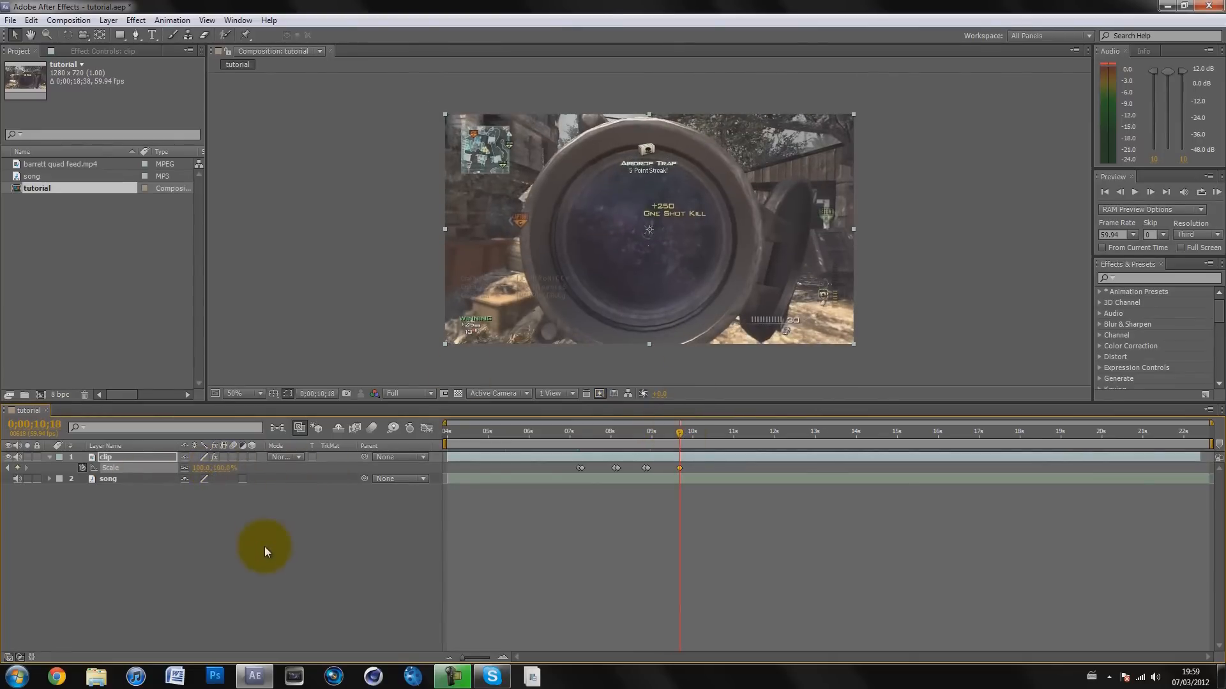
key(Page_Down)
key(Page_Down)
key(Page_Down)
key(Page_Down)
key(Page_Down)
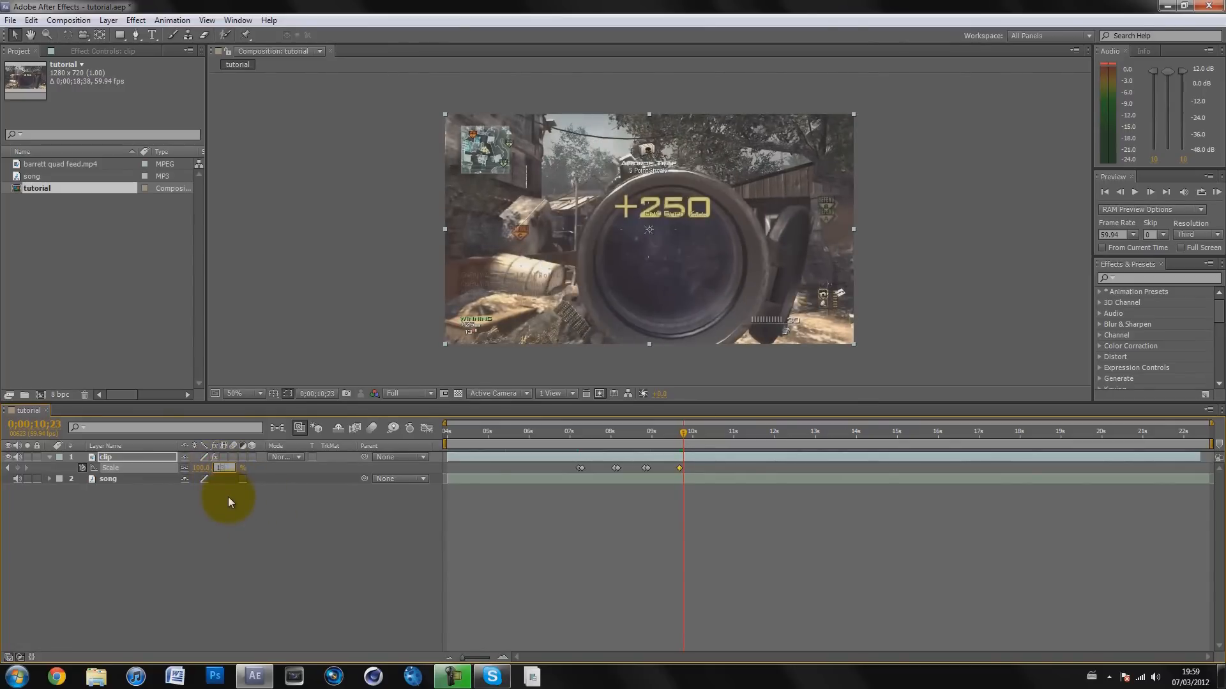
key(Return)
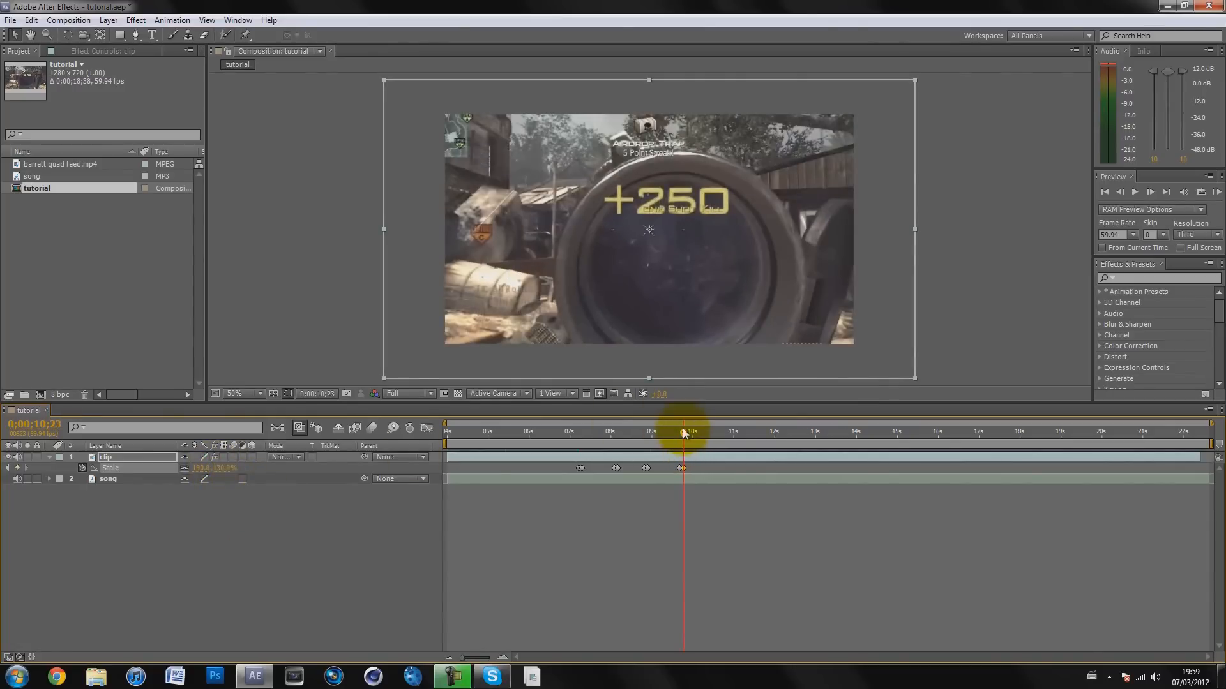
Step: Keyframe the clip layer's Scale at 100% at 0;00;11;52 to zoom back out after the multi-kill
mouse_move(685, 434)
mouse_down()
mouse_move(780, 421)
mouse_move(581, 435)
mouse_move(990, 428)
mouse_move(672, 438)
mouse_move(684, 432)
mouse_up()
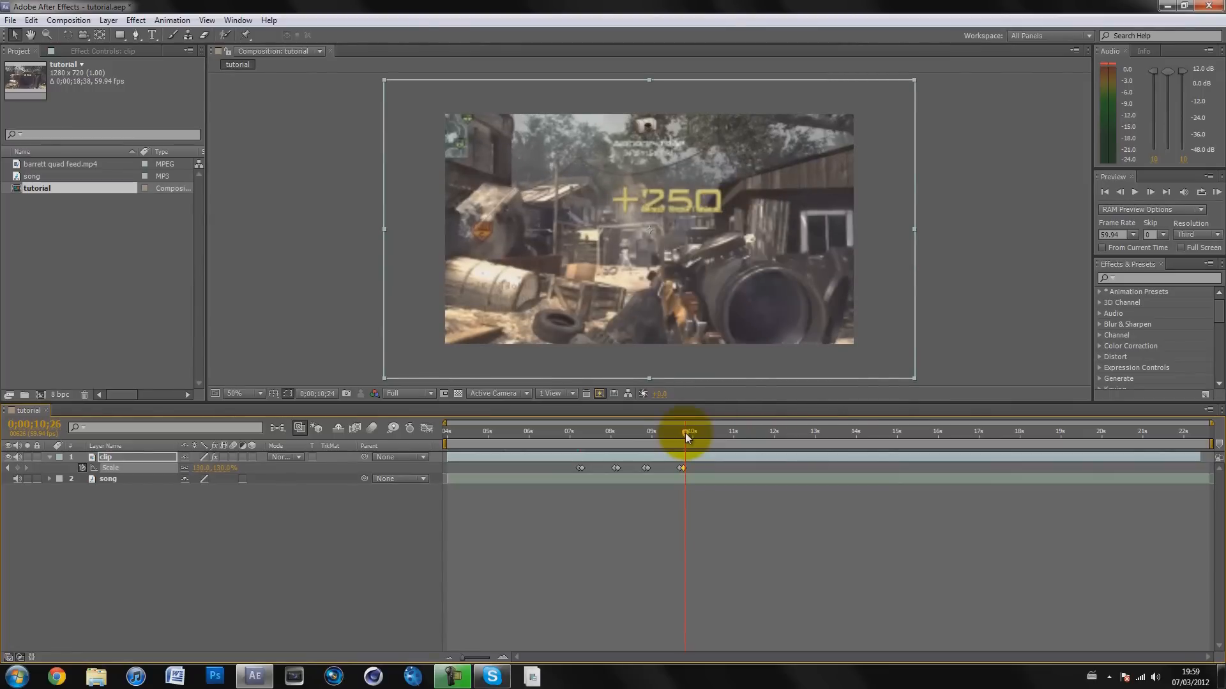
drag(684, 433, 906, 448)
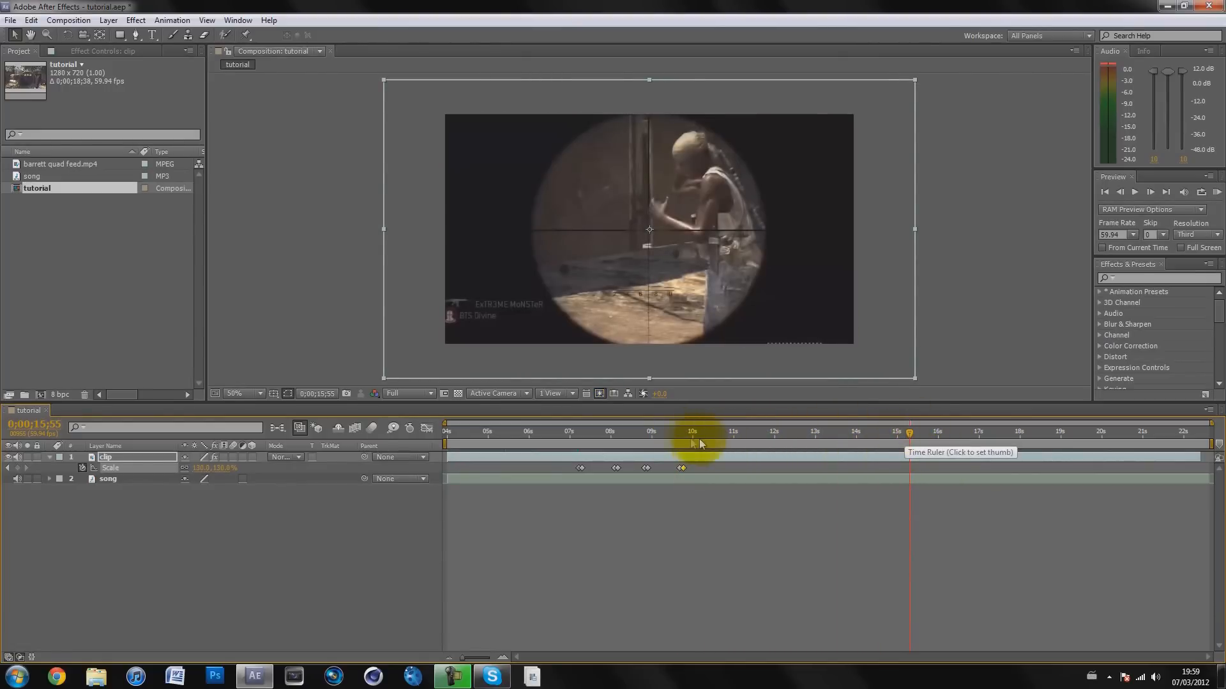
drag(691, 442, 697, 435)
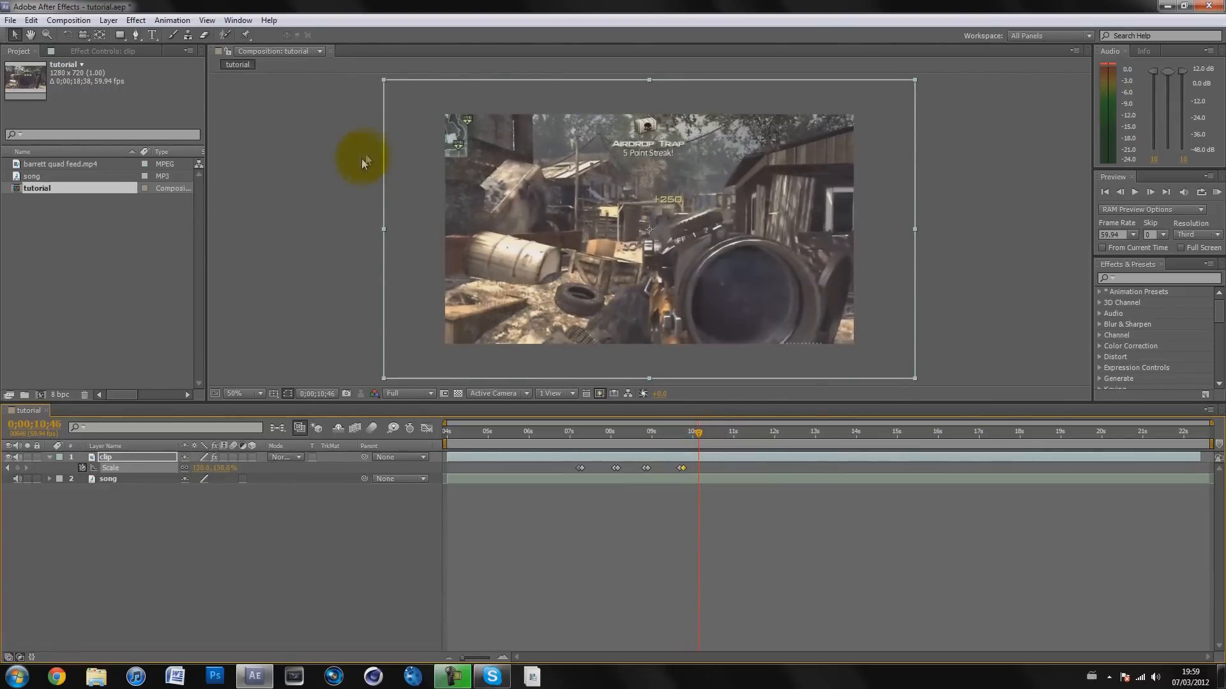
mouse_move(758, 429)
mouse_down()
mouse_move(680, 439)
mouse_move(737, 436)
mouse_up()
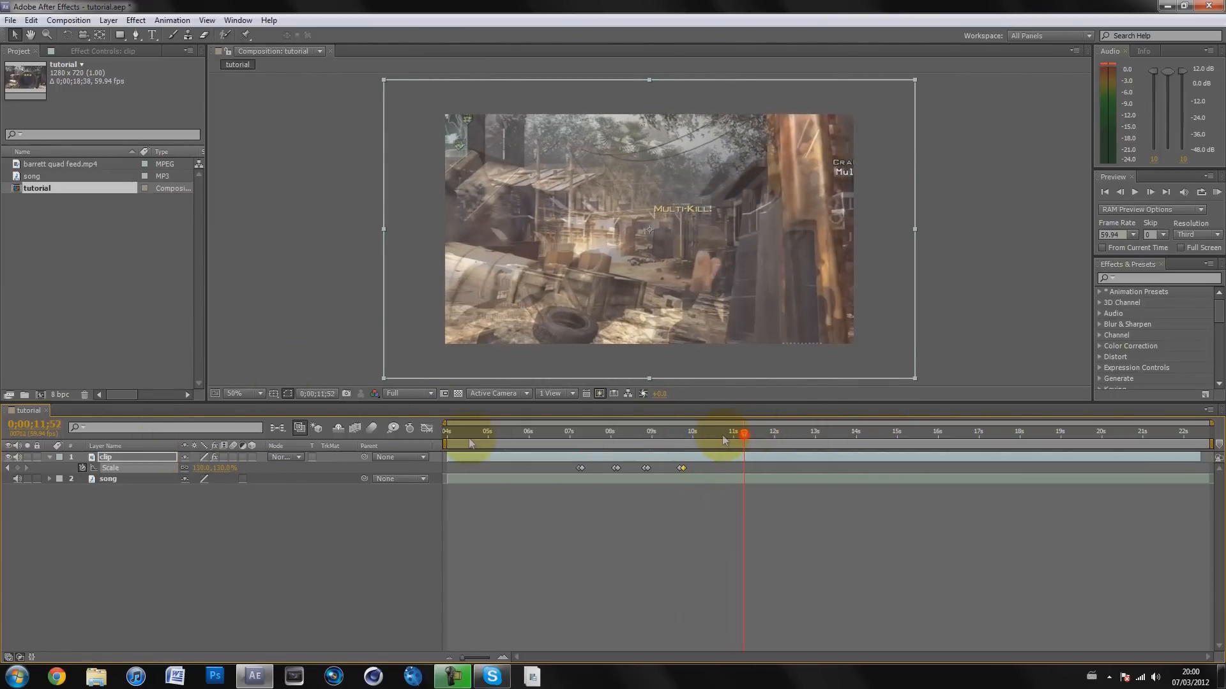
click(215, 469)
text(10)
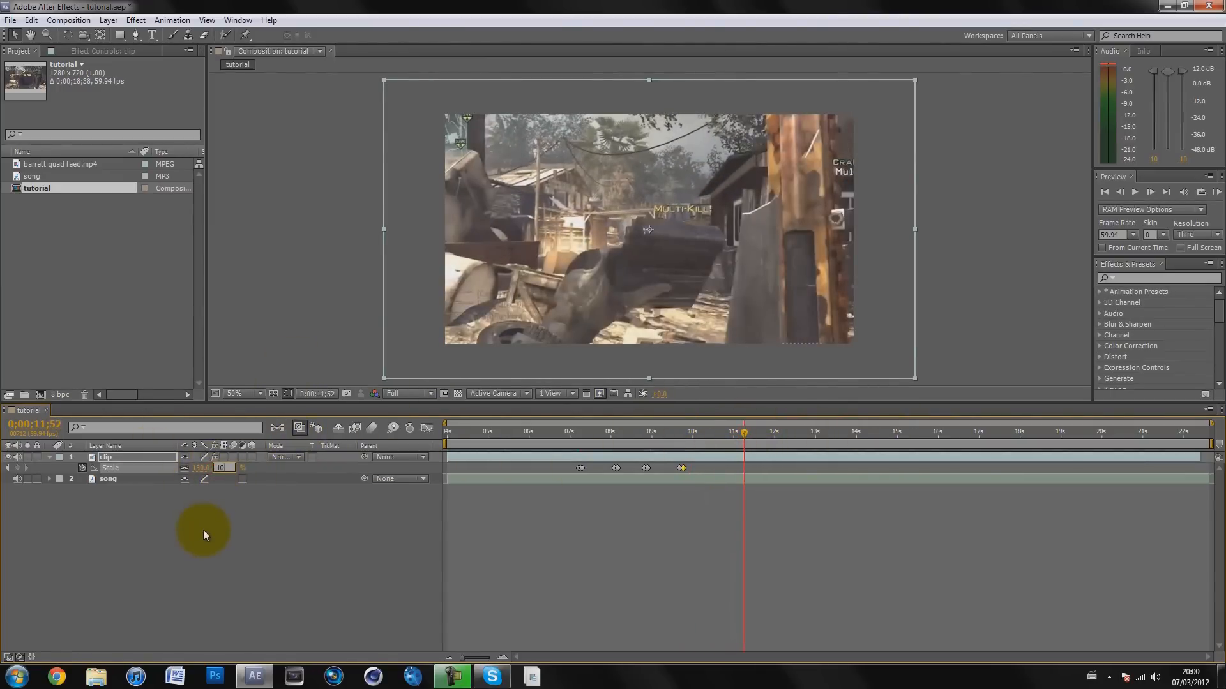
text(0)
key(Return)
Step: Keyframe the clip layer's Scale at 100% at the last kill and at 130% at 0;00;16;04
drag(546, 444, 911, 432)
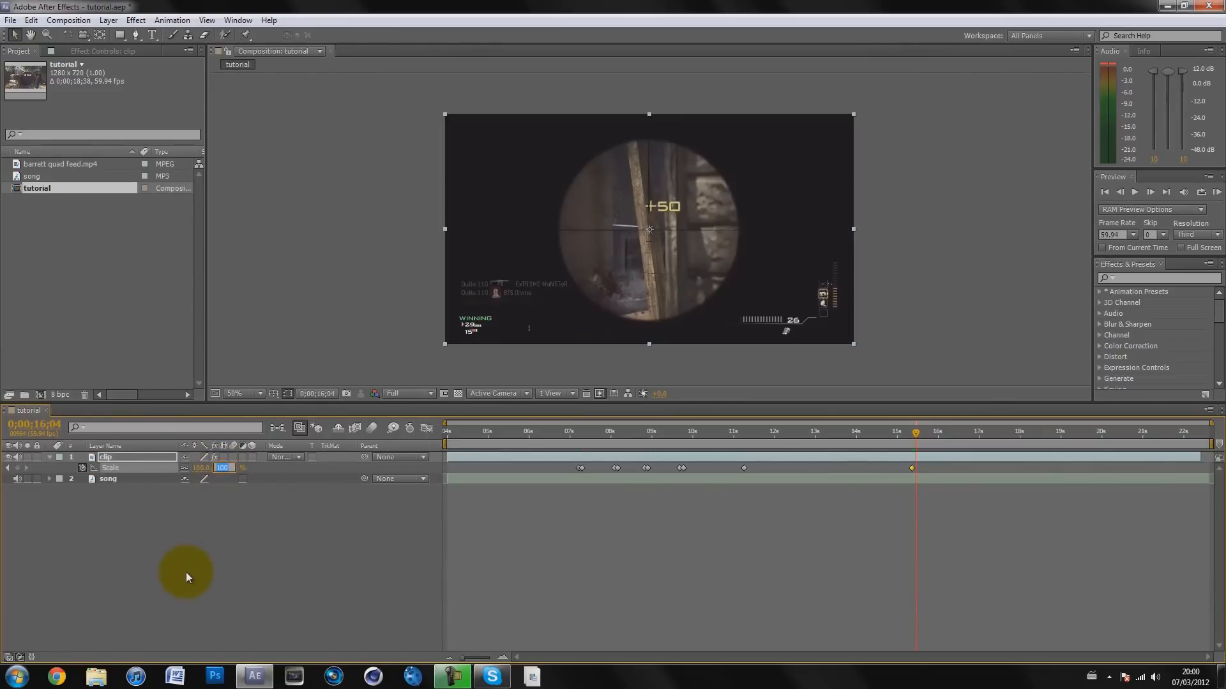
text(130)
key(Return)
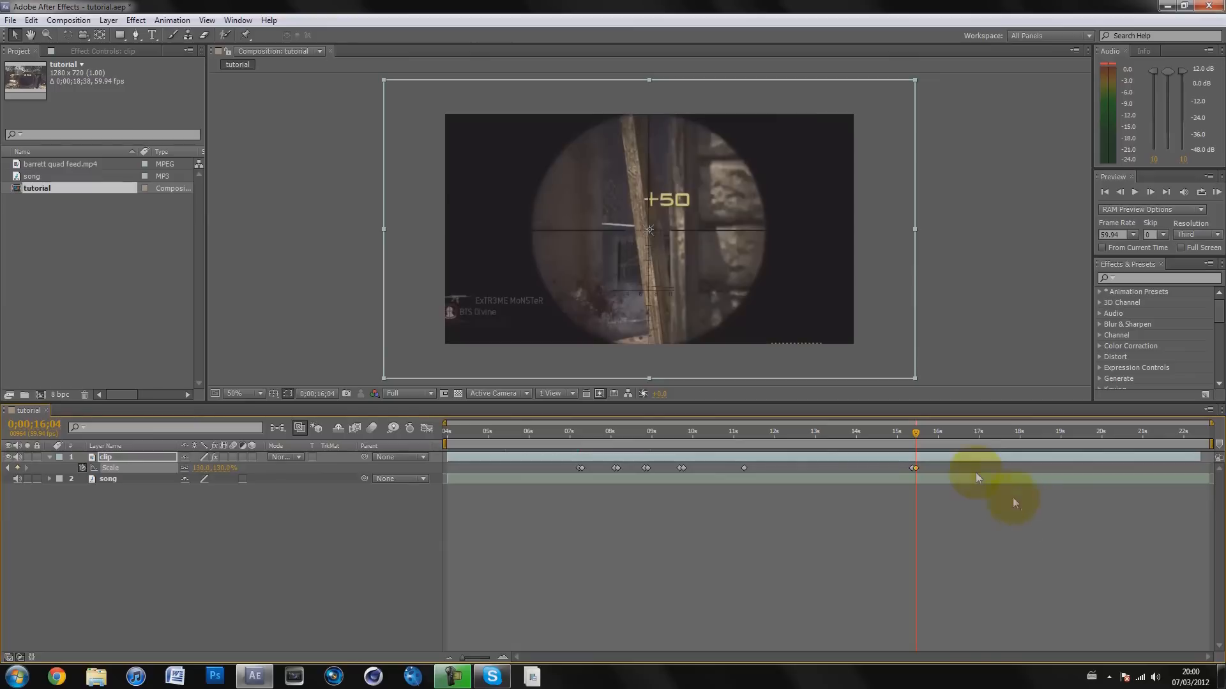
Step: Keyframe the clip layer's Scale at 100% at 0;00;18;41 to end the last zoom
drag(916, 436, 944, 430)
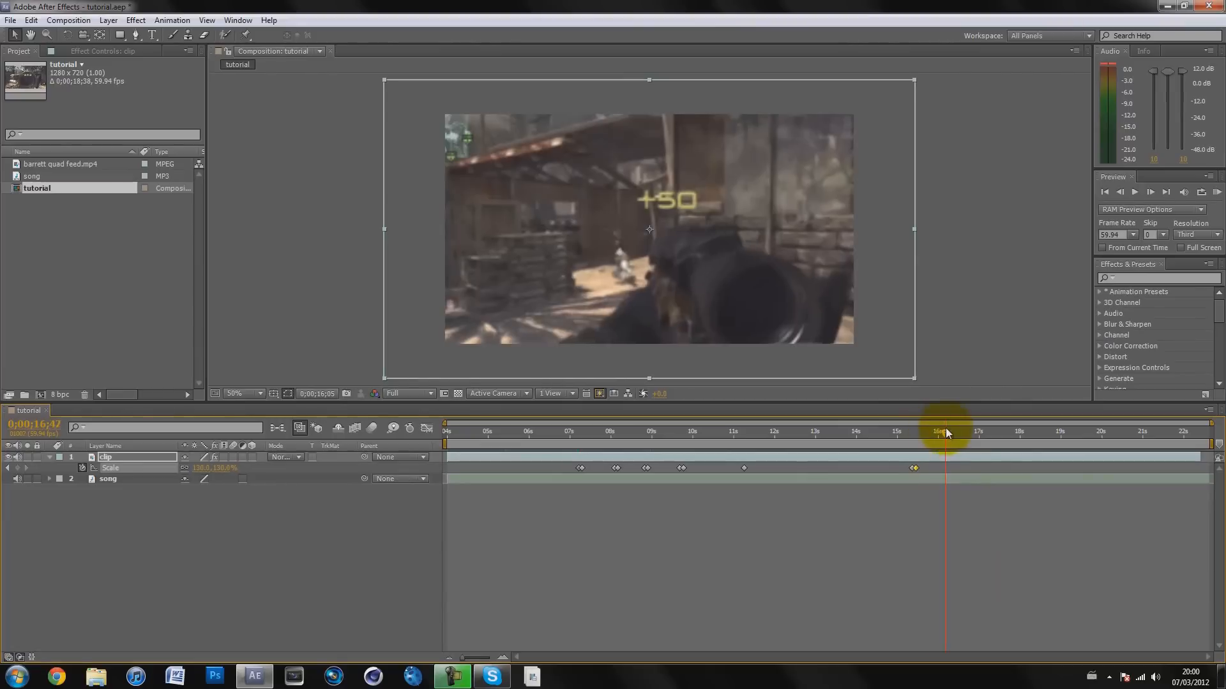
drag(973, 434, 1022, 426)
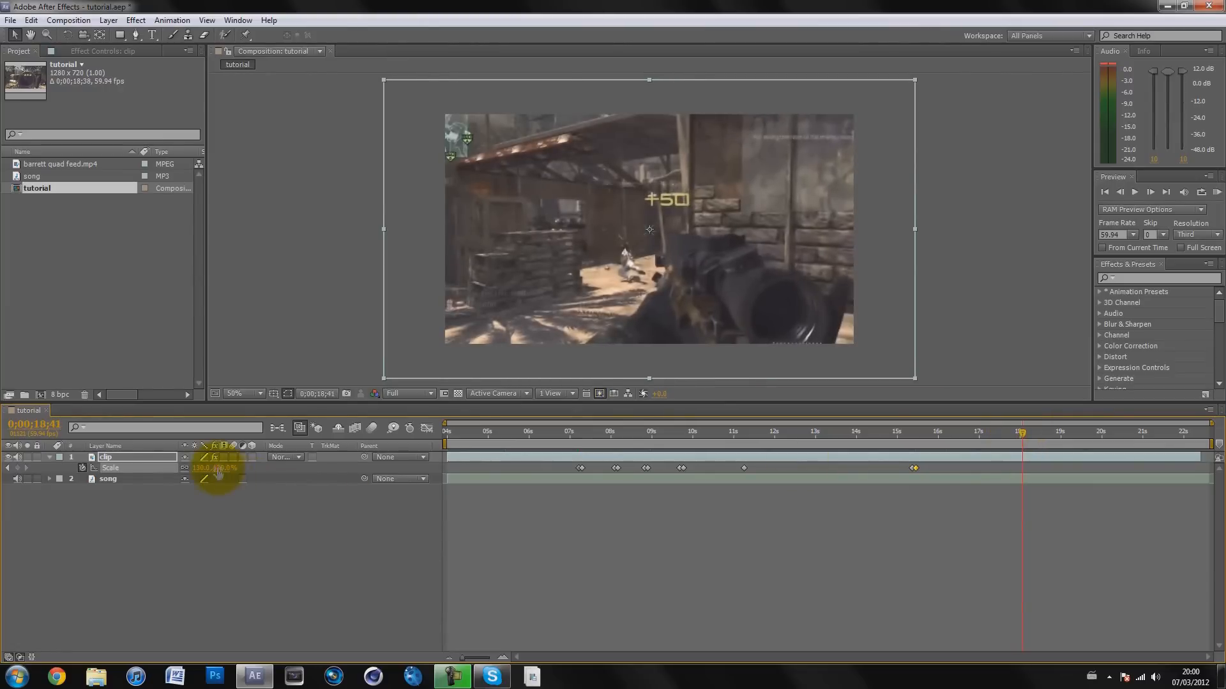
text(100)
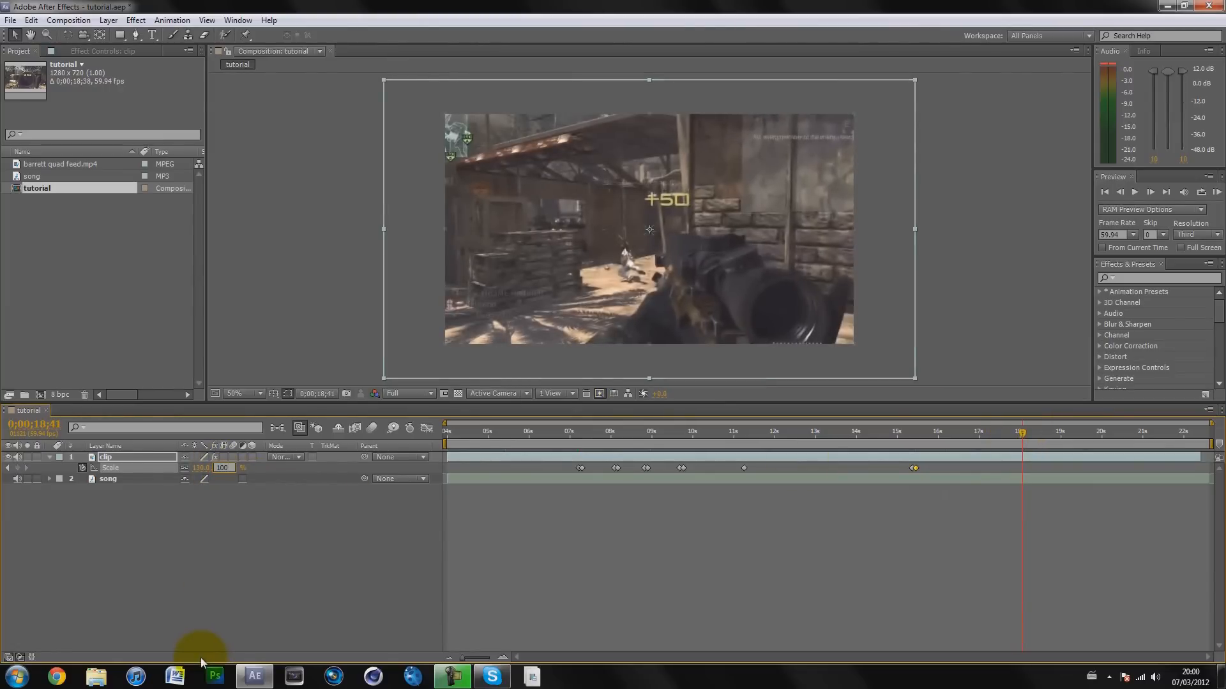
key(Return)
Step: Move back to 0;00;04;58 near the start and play a RAM preview of the finished zooms
drag(517, 434, 461, 418)
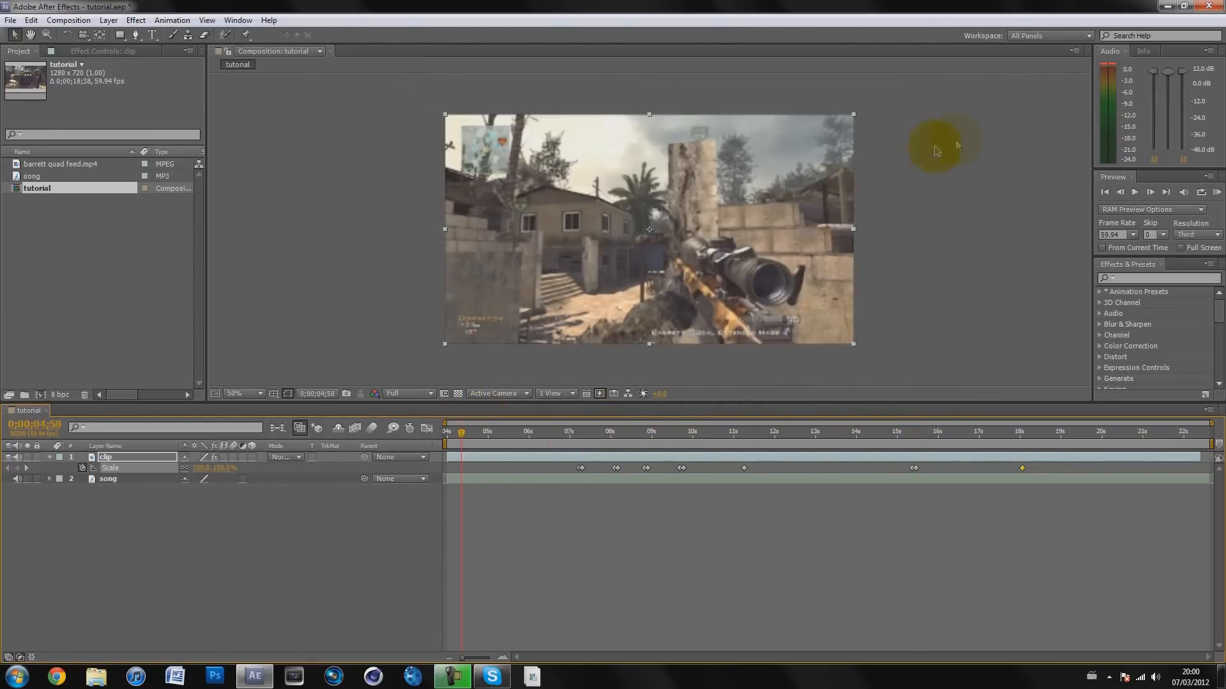
click(1216, 195)
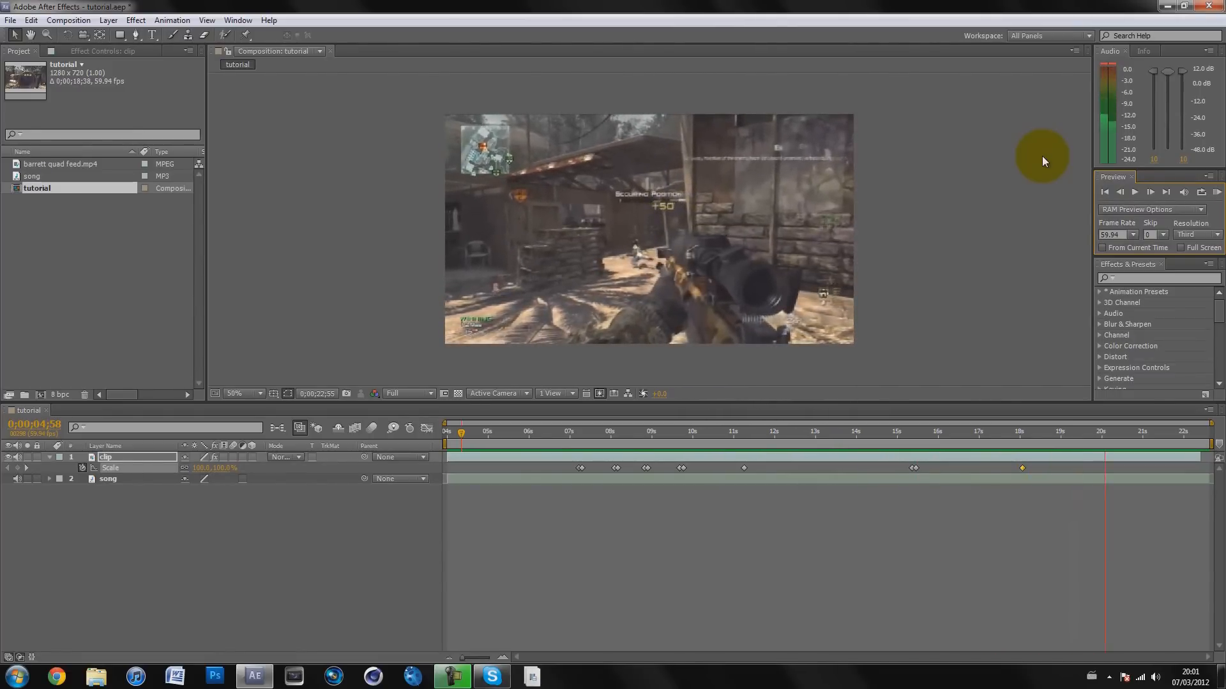
click(1043, 156)
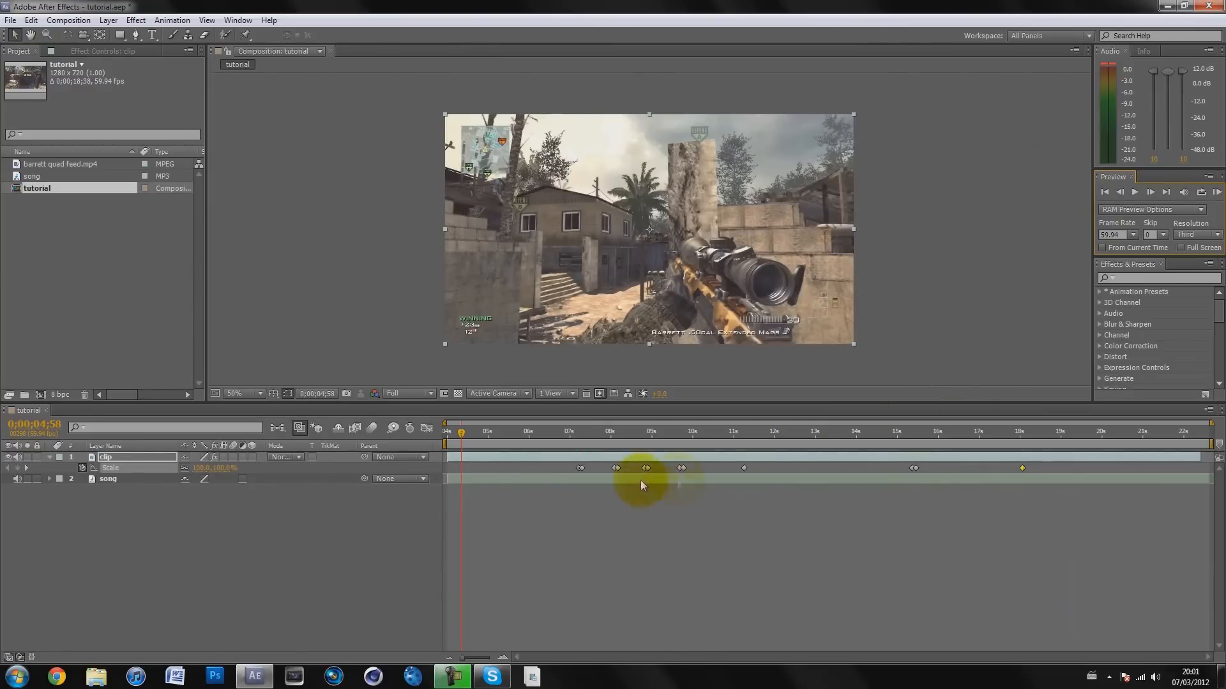
Step: Apply Easy Ease to all of the clip layer's Scale keyframes and scrub through the first zooms
drag(1040, 472, 640, 460)
drag(505, 464, 503, 462)
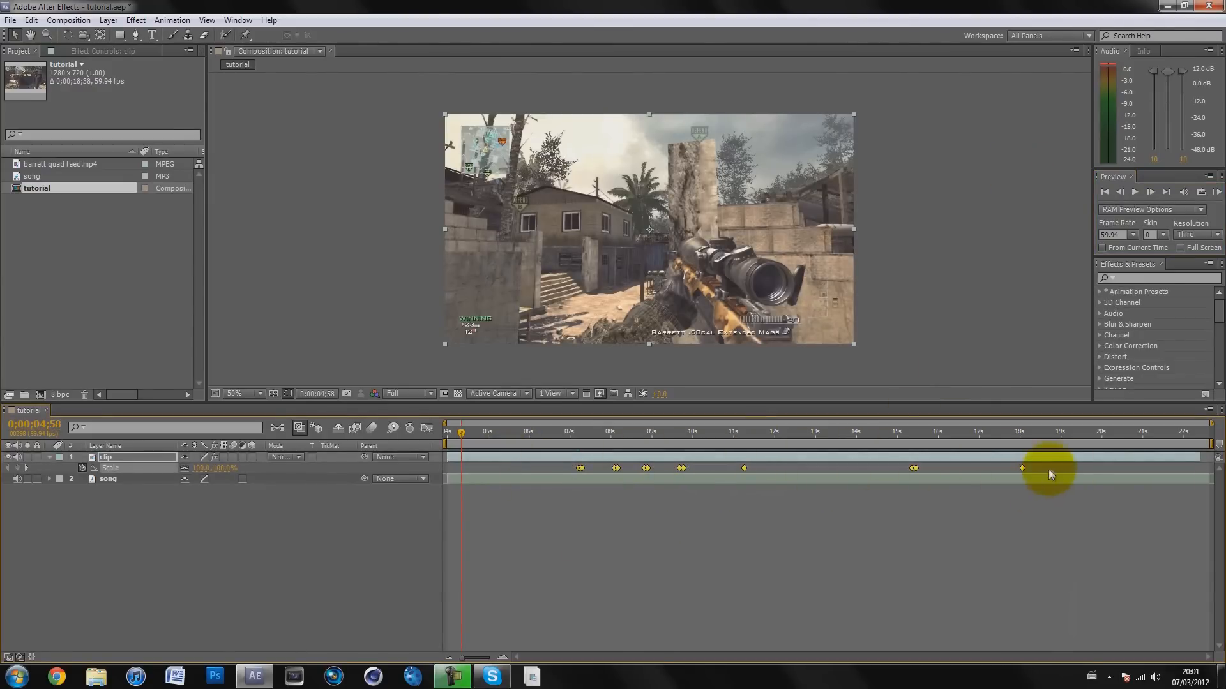
click(1066, 467)
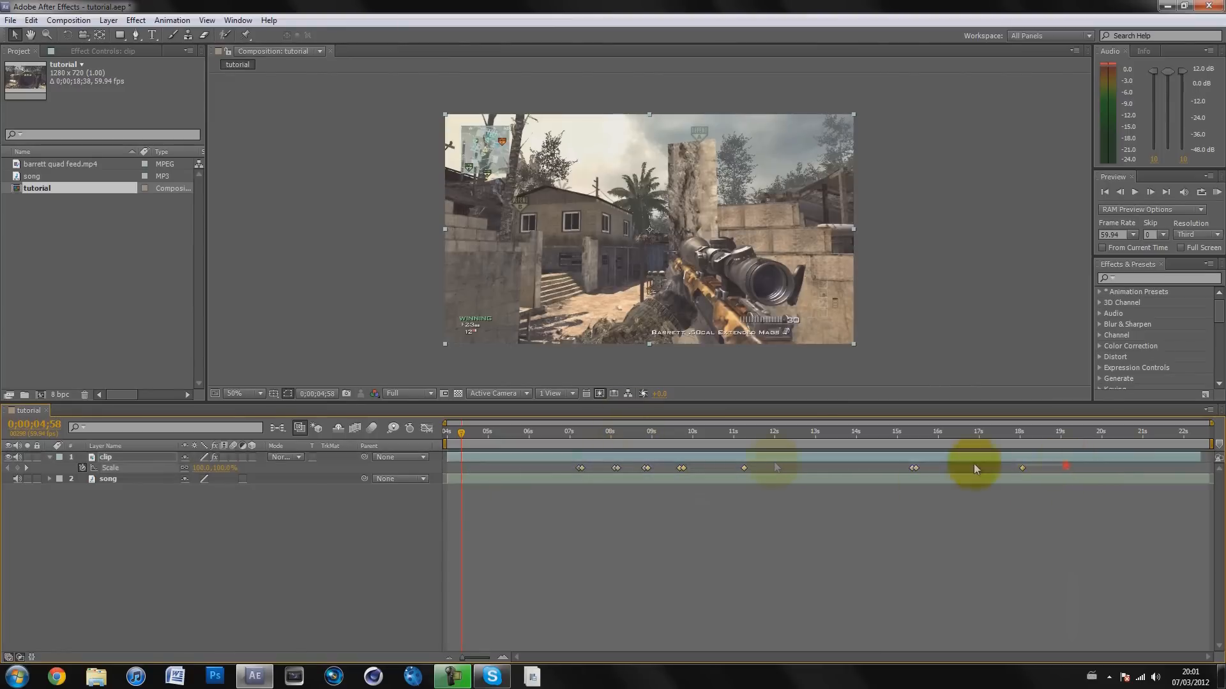
click(438, 456)
key(F9)
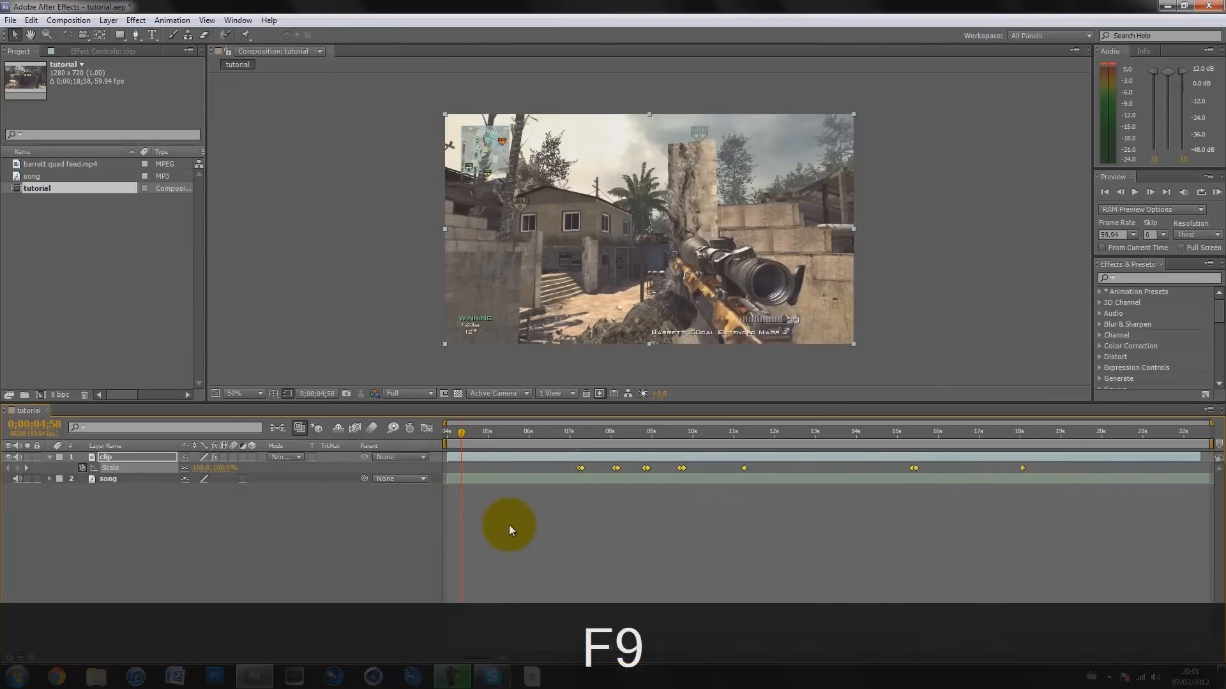
drag(556, 466, 1089, 466)
click(592, 512)
click(581, 432)
drag(586, 435, 607, 430)
drag(622, 422, 557, 434)
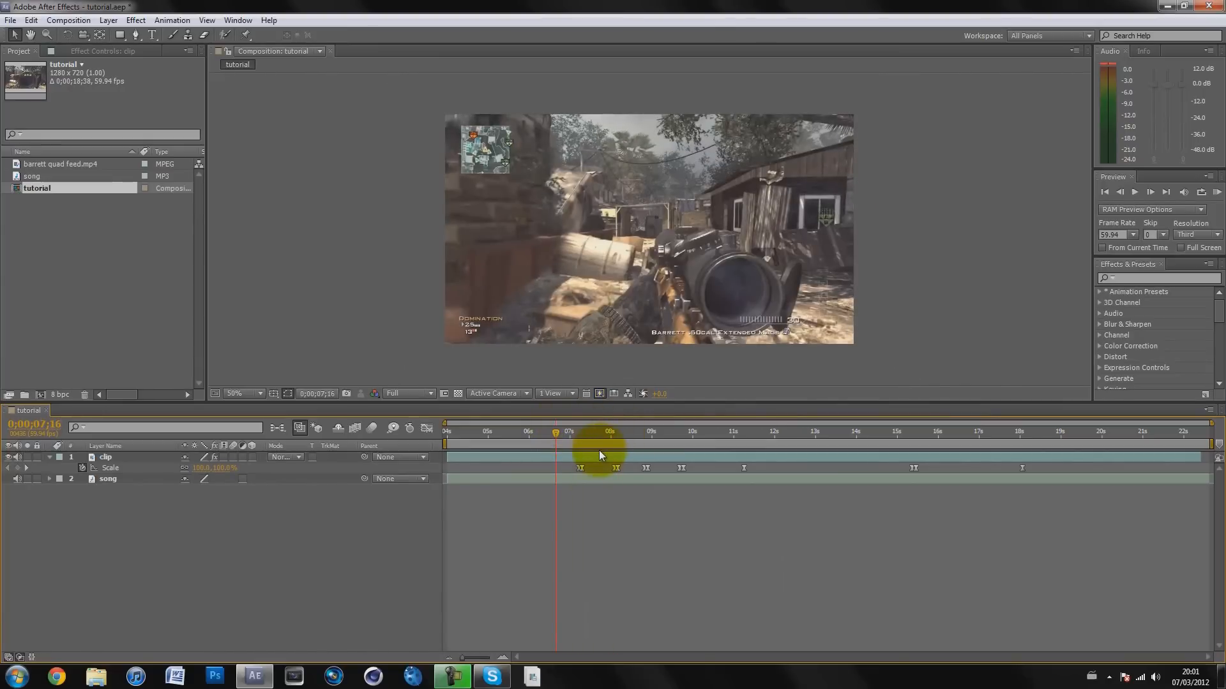
Step: Show the clip layer's Rotation property together with Scale, with the time just before the first zoom
drag(561, 435, 573, 432)
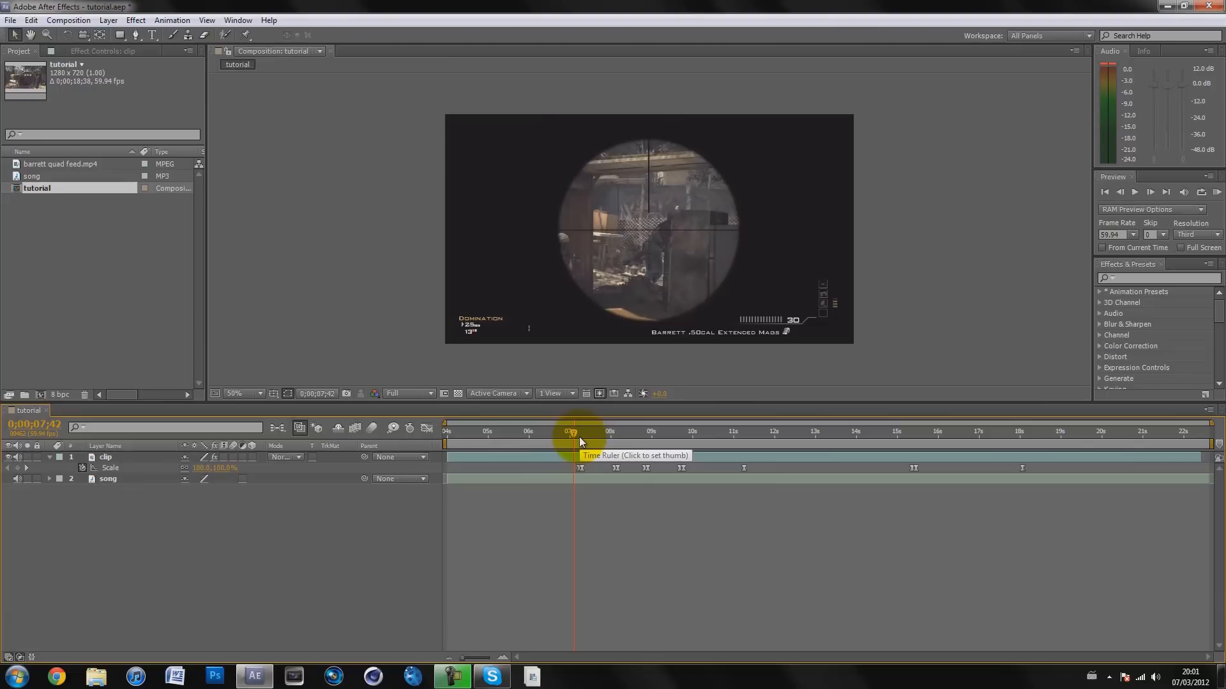
mouse_move(581, 434)
mouse_down()
mouse_move(684, 435)
mouse_move(578, 422)
mouse_up()
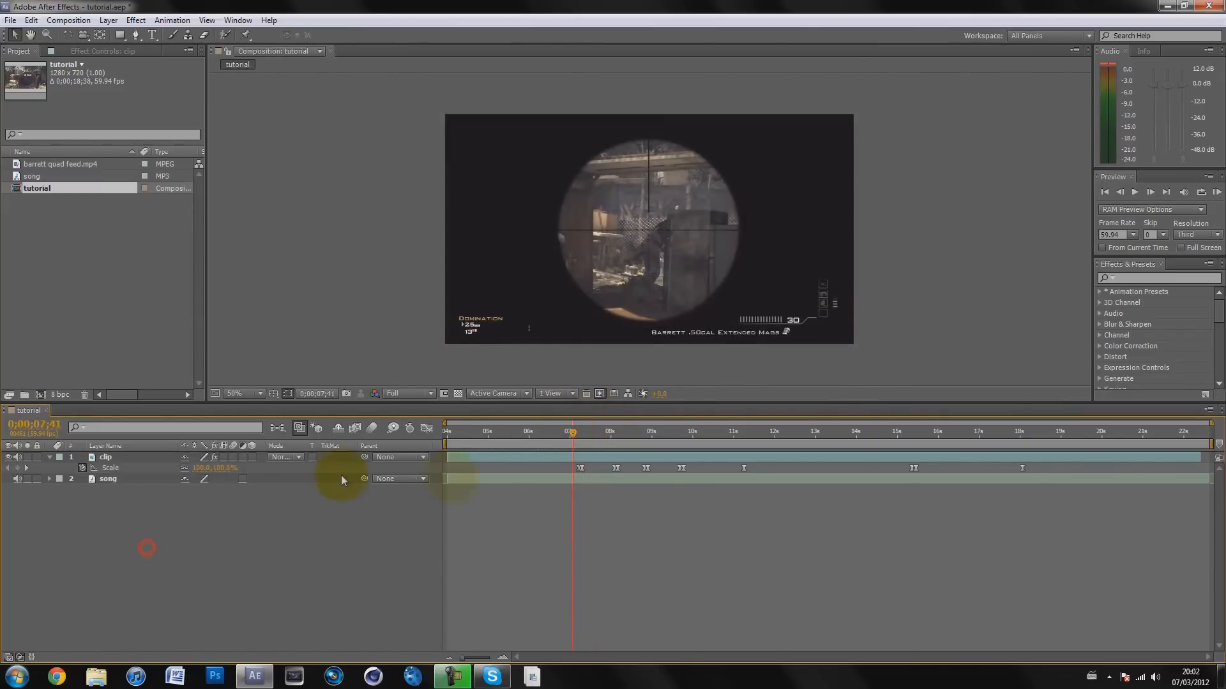
drag(575, 435, 576, 431)
click(134, 457)
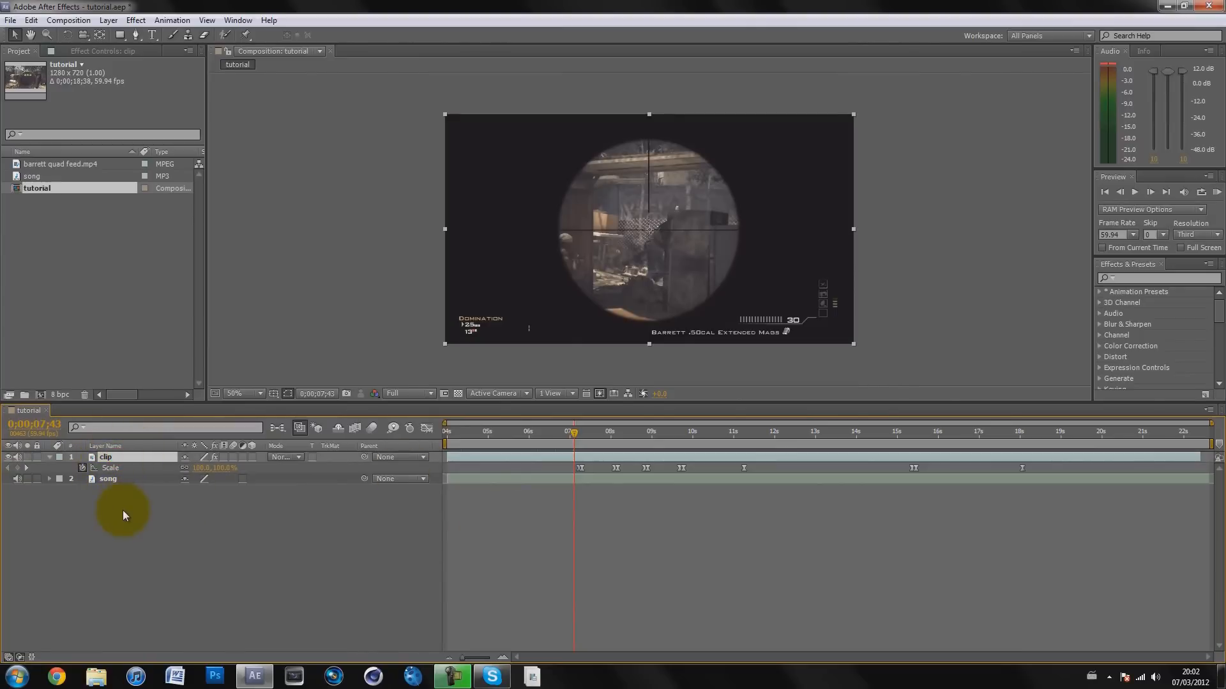
key(shift+r)
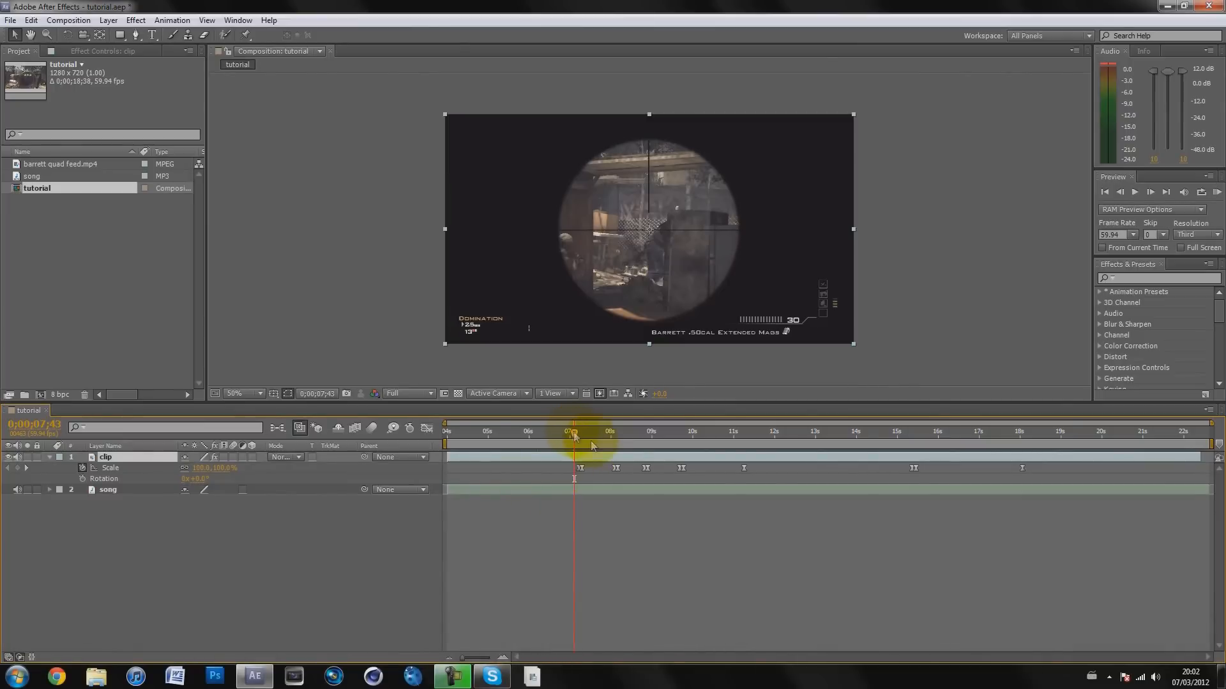
Step: Start keyframing the clip layer's Rotation at 0° at 0;00;07;50, aligned with the first Scale keyframe
drag(549, 470, 1086, 469)
click(554, 433)
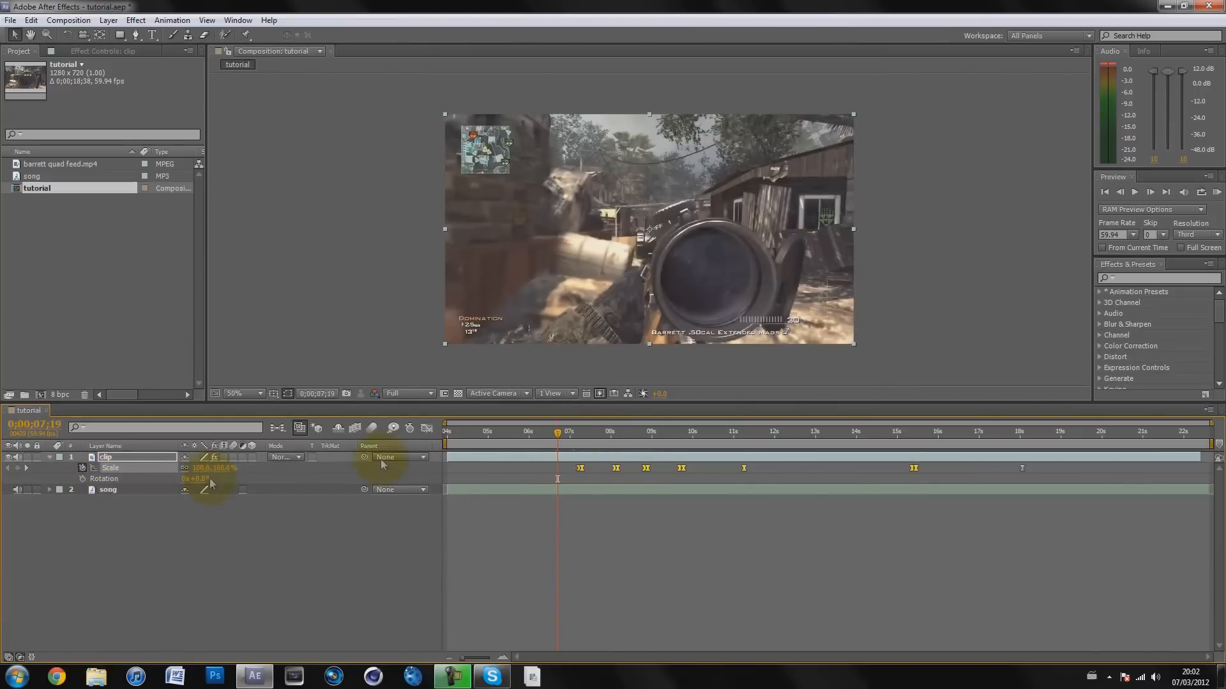
drag(555, 431, 617, 433)
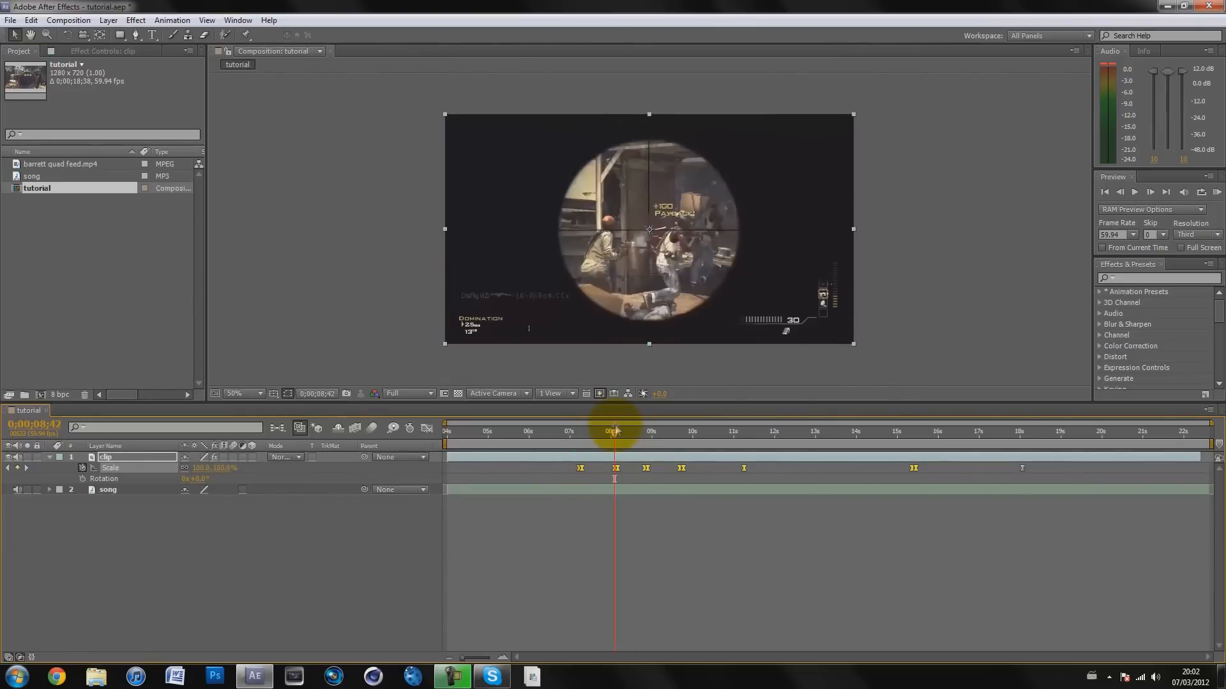
click(570, 436)
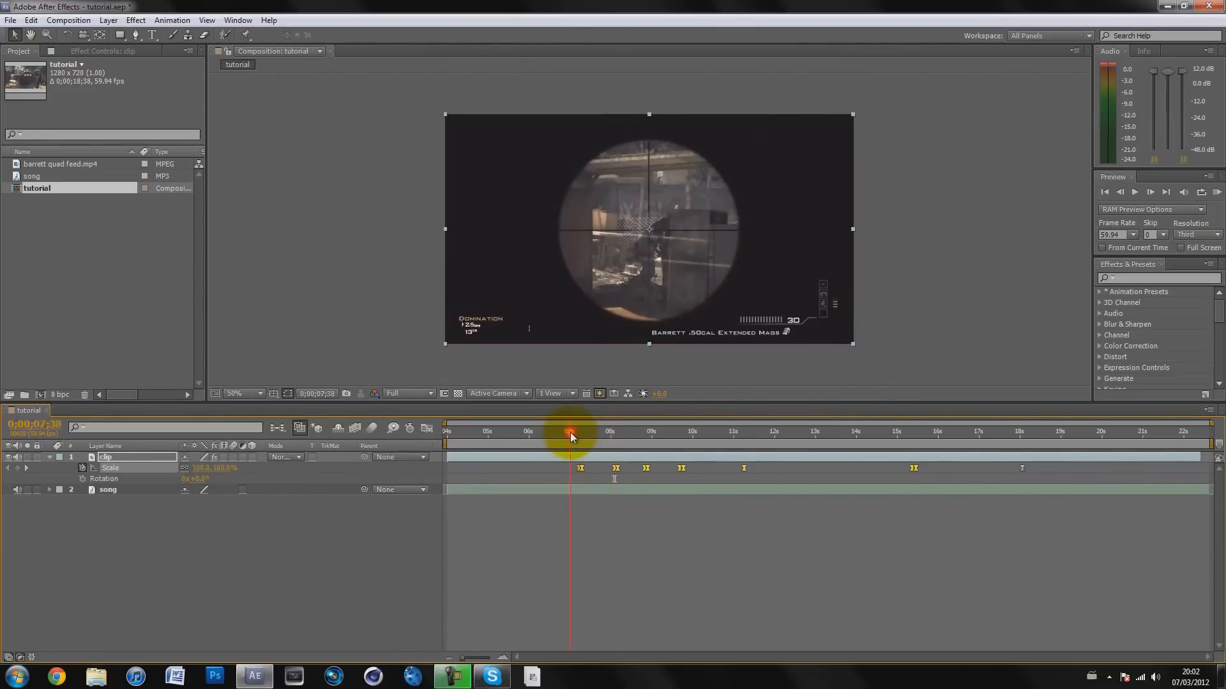
mouse_move(570, 437)
mouse_down()
mouse_move(524, 433)
mouse_move(573, 434)
mouse_up()
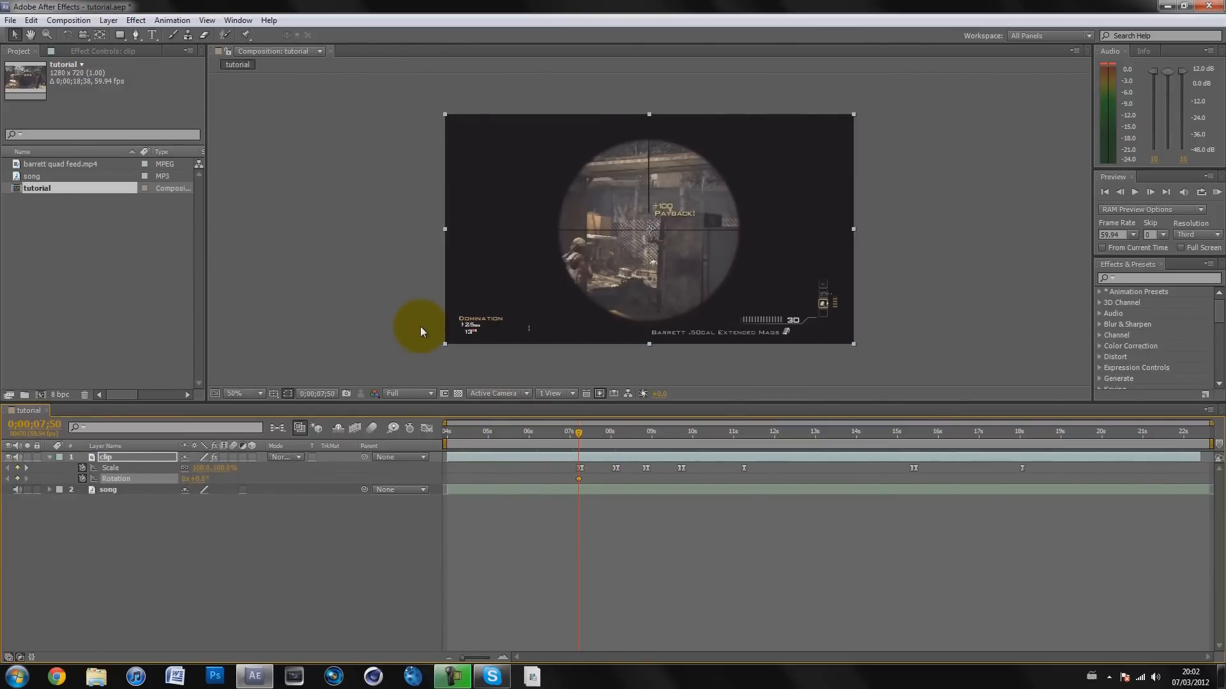
Step: Keyframe the clip layer's Rotation at 5° at 0;00;07;55, five frames after its first keyframe
key(Page_Down)
key(Page_Down)
key(Page_Down)
key(Page_Down)
key(Page_Down)
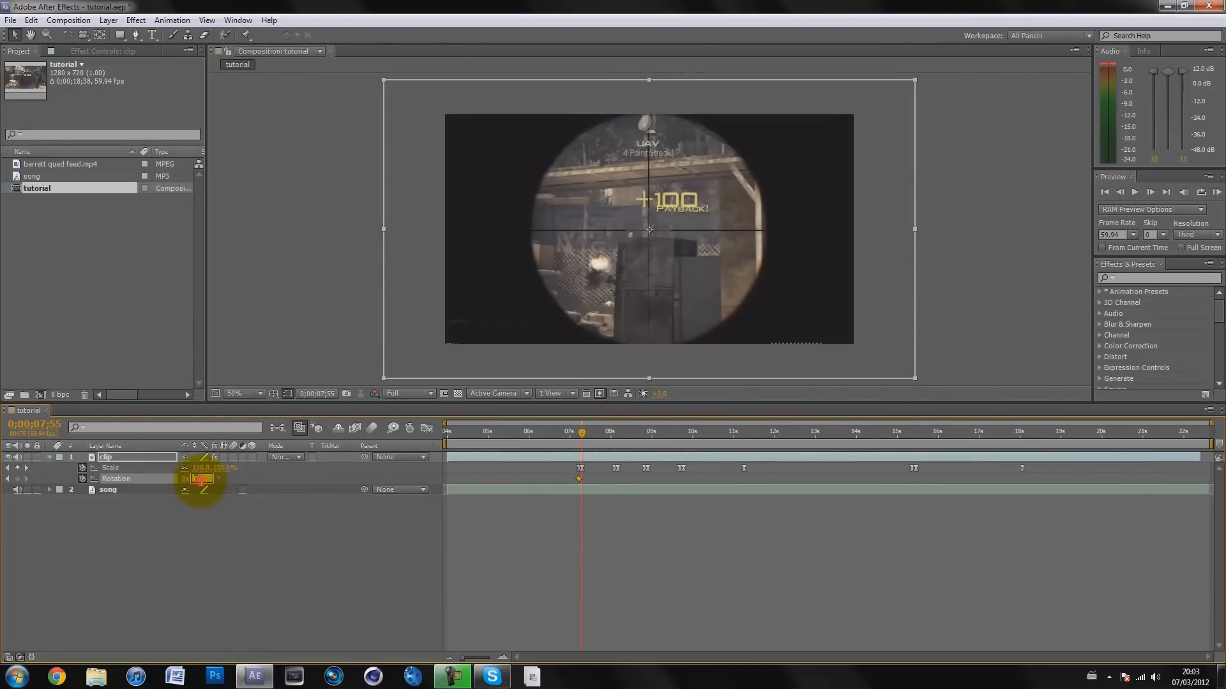
click(159, 520)
mouse_move(197, 480)
mouse_down()
mouse_move(245, 482)
mouse_move(109, 471)
mouse_move(383, 447)
mouse_move(139, 465)
mouse_move(205, 459)
mouse_move(214, 474)
mouse_move(192, 482)
mouse_up()
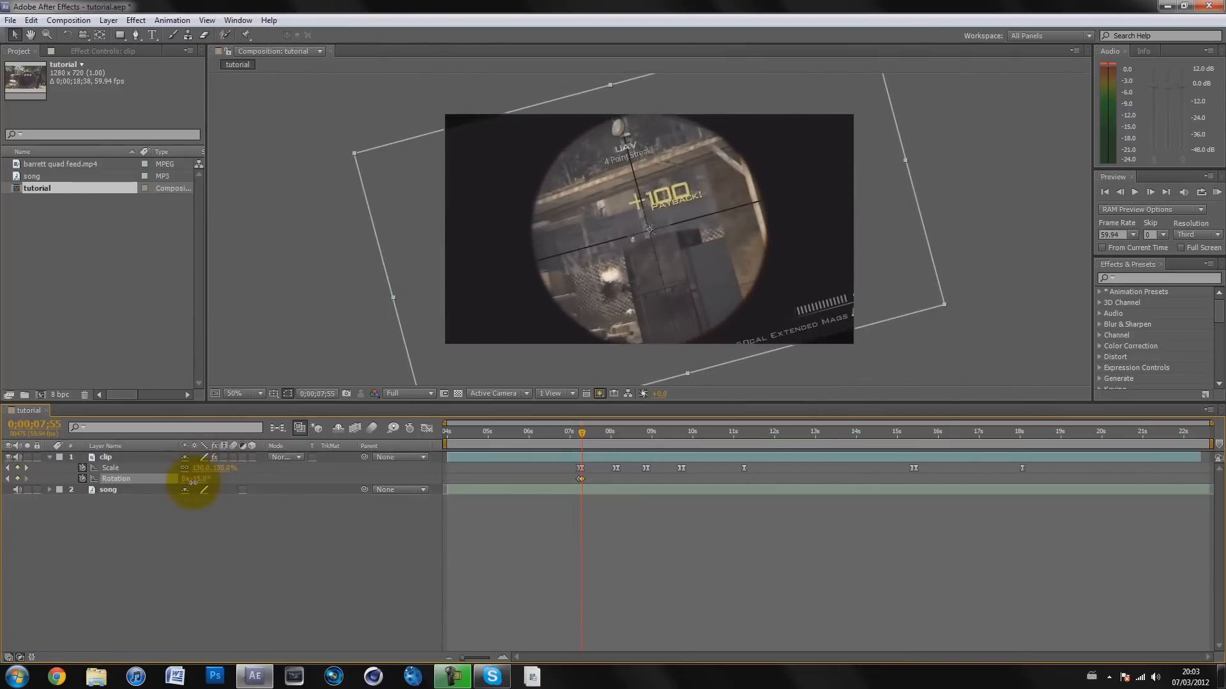
click(198, 480)
text(5)
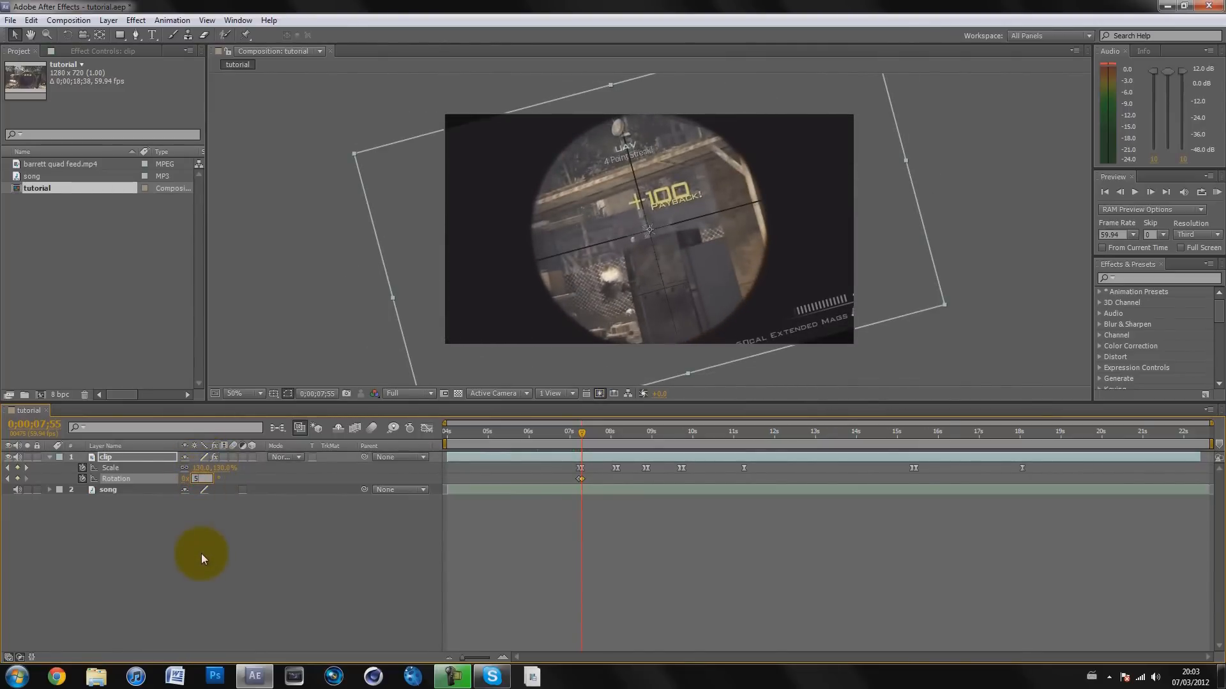
click(202, 558)
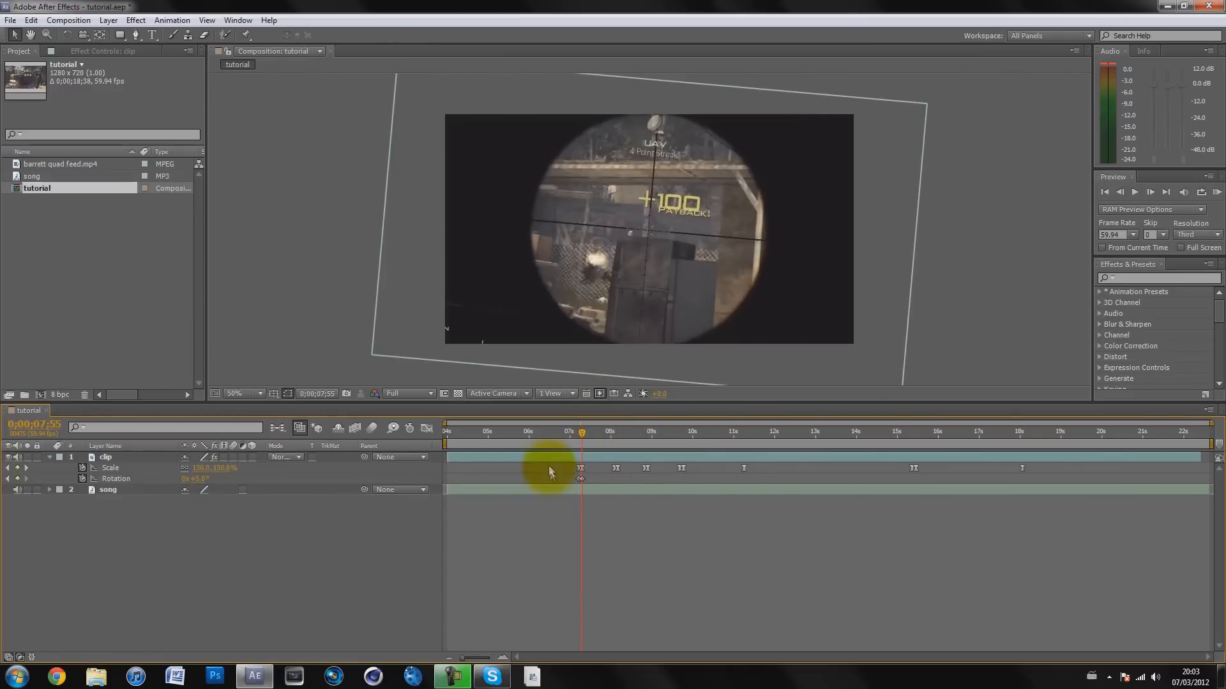
Step: Keyframe the clip's Rotation back to 0° at 0;00;08;42, at the start of the second zoom, and scrub through the result
drag(583, 436, 614, 436)
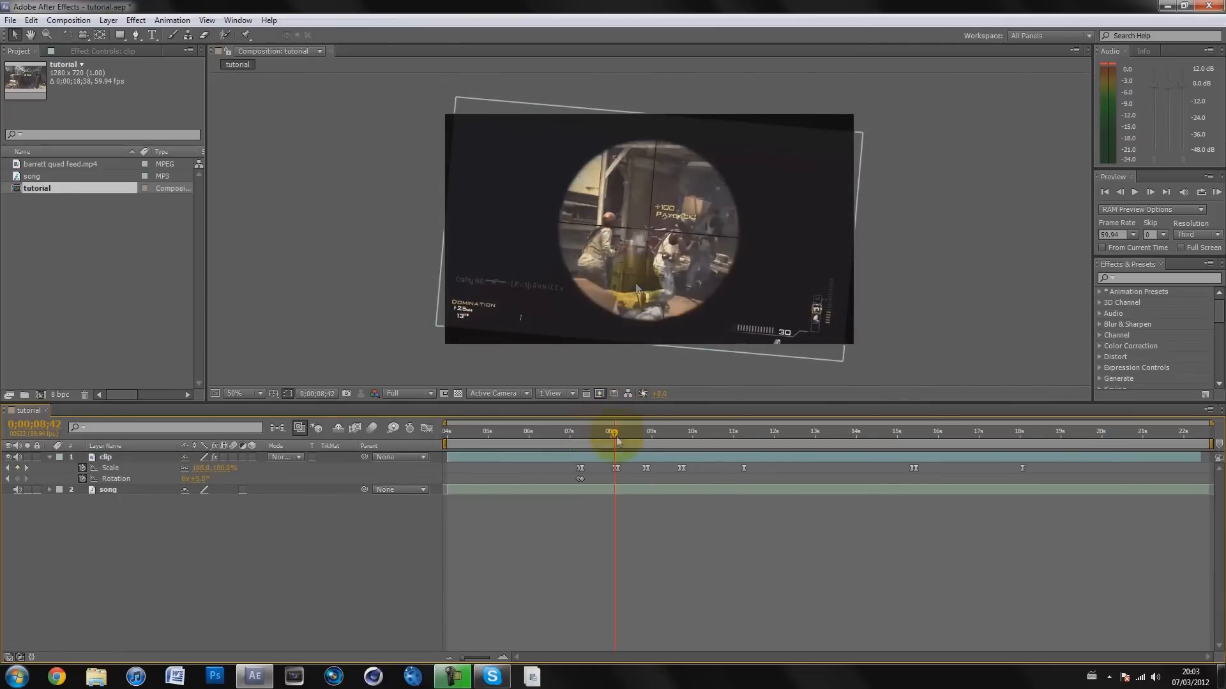
click(202, 479)
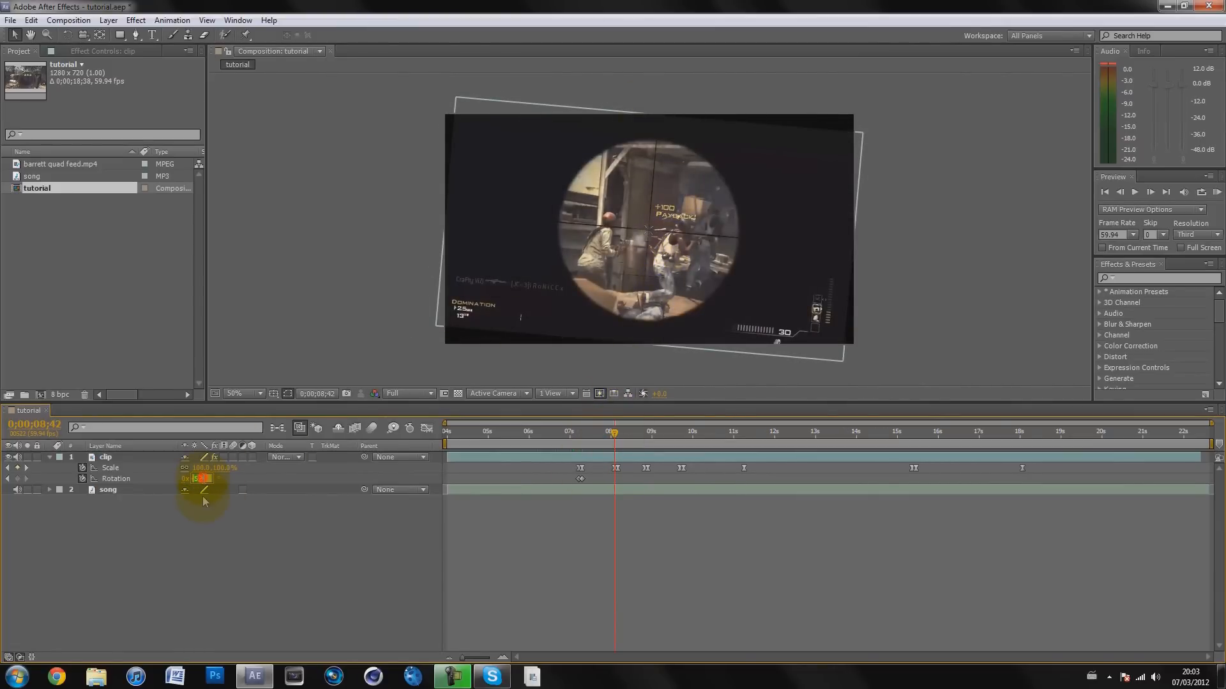
text(0)
click(201, 520)
drag(572, 437, 611, 437)
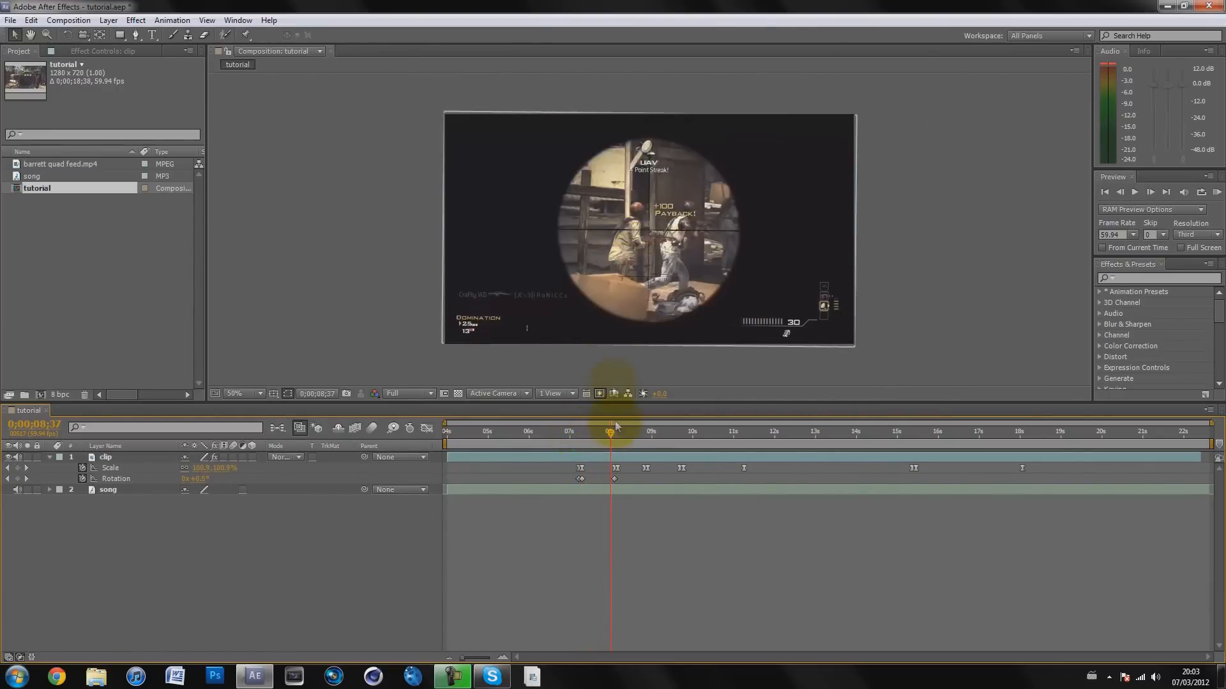
drag(613, 436, 617, 437)
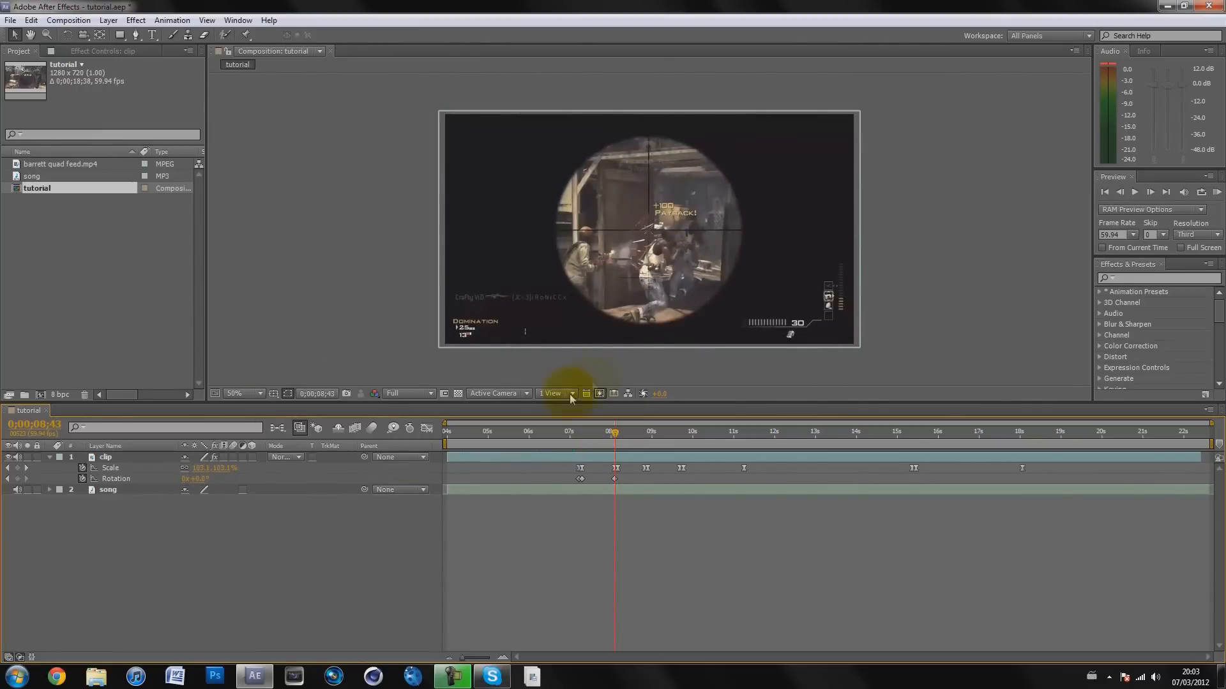
click(612, 430)
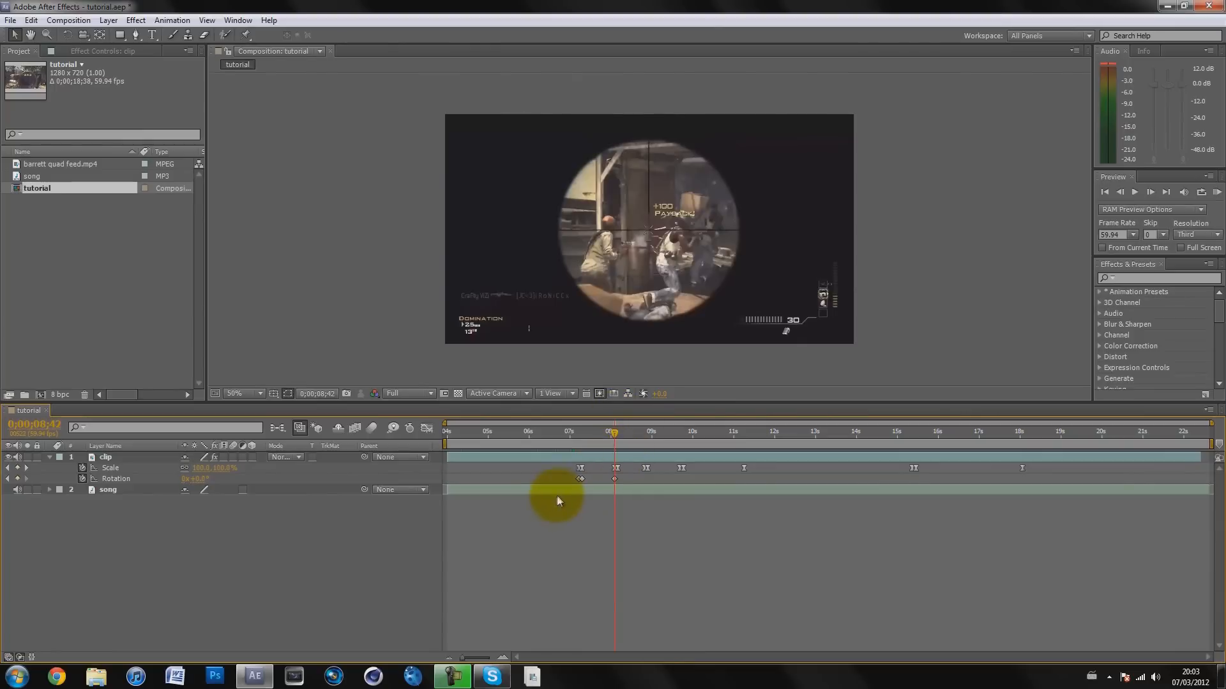
Step: Keyframe the clip's Rotation at -5° at 0;00;08;47, aligned with the second zoom's peak
drag(564, 480, 628, 480)
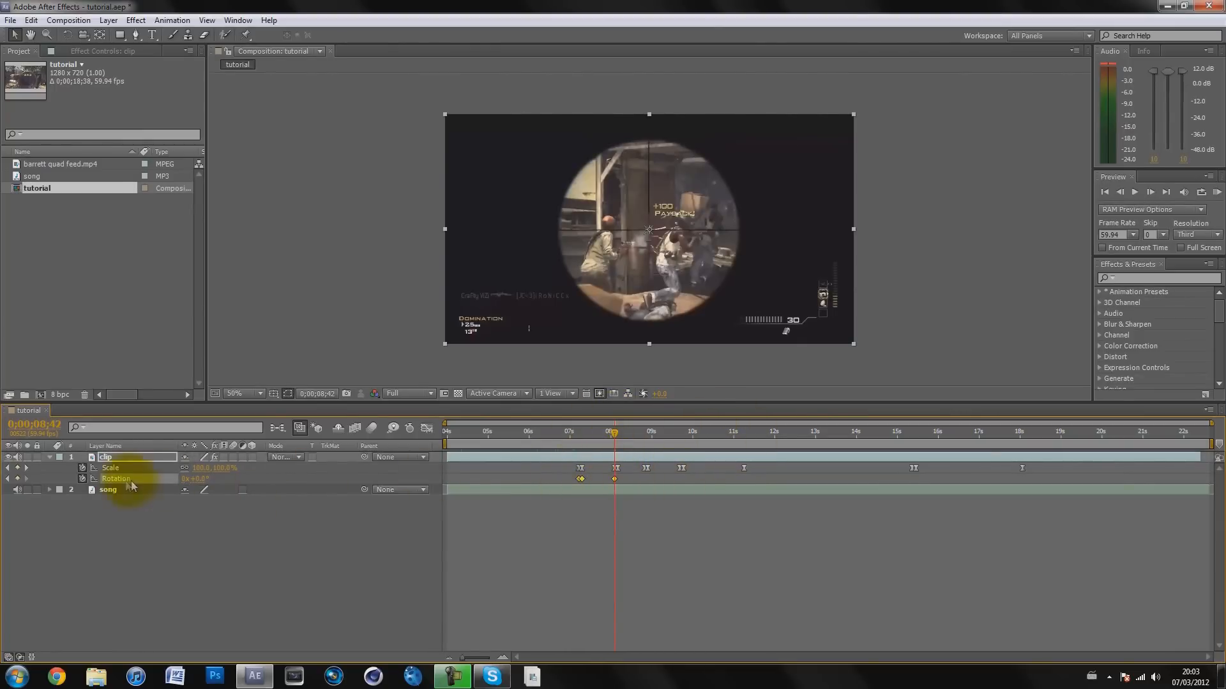
click(626, 474)
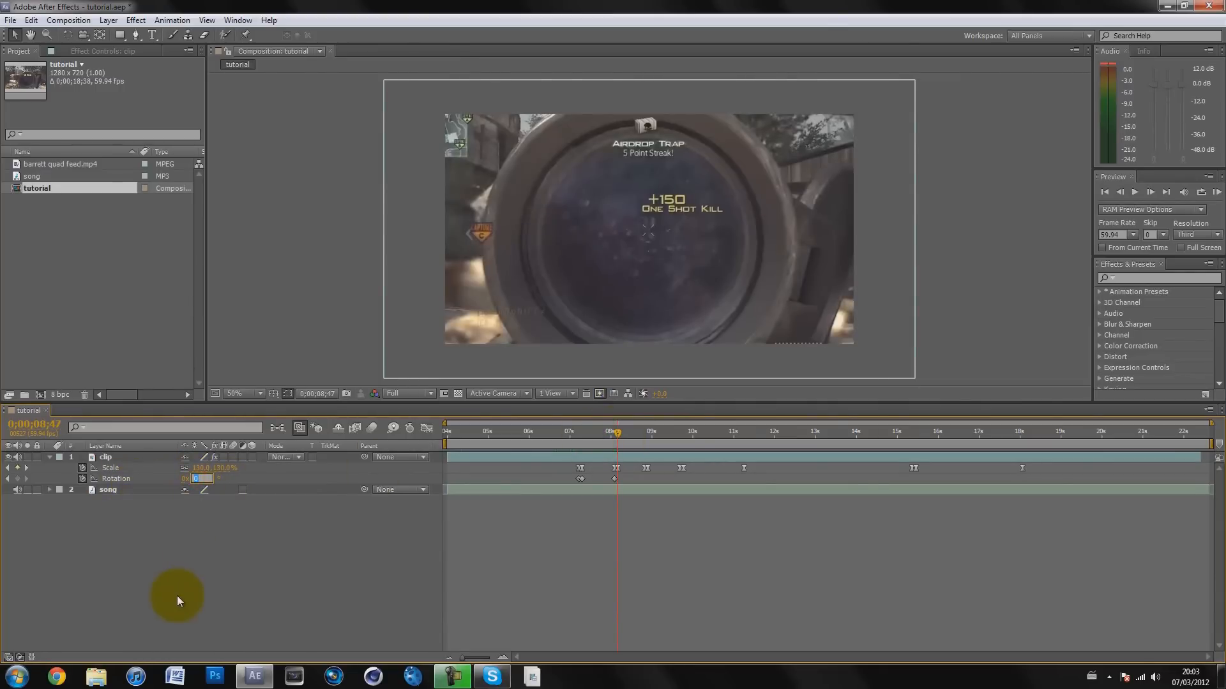
drag(200, 480, 201, 478)
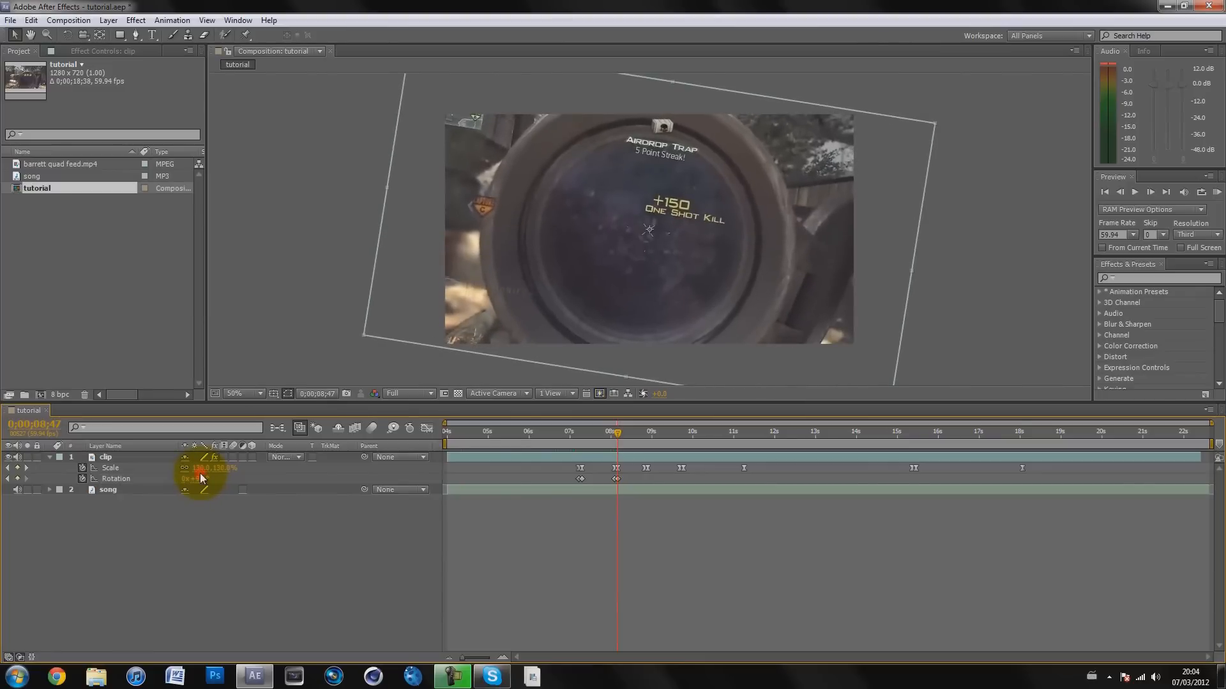
text(-5)
key(Return)
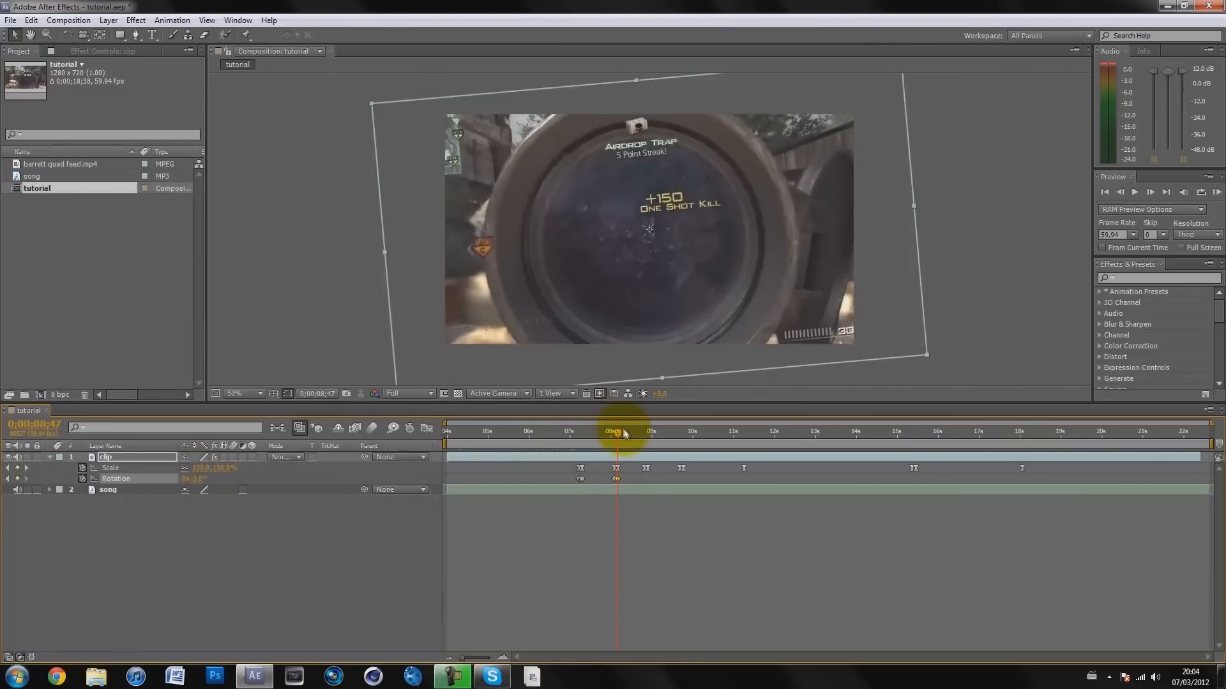
Step: Keyframe the clip's Rotation for the third zoom: 0° at 0;00;09;26 and 5° at 0;00;09;31
drag(618, 430, 644, 430)
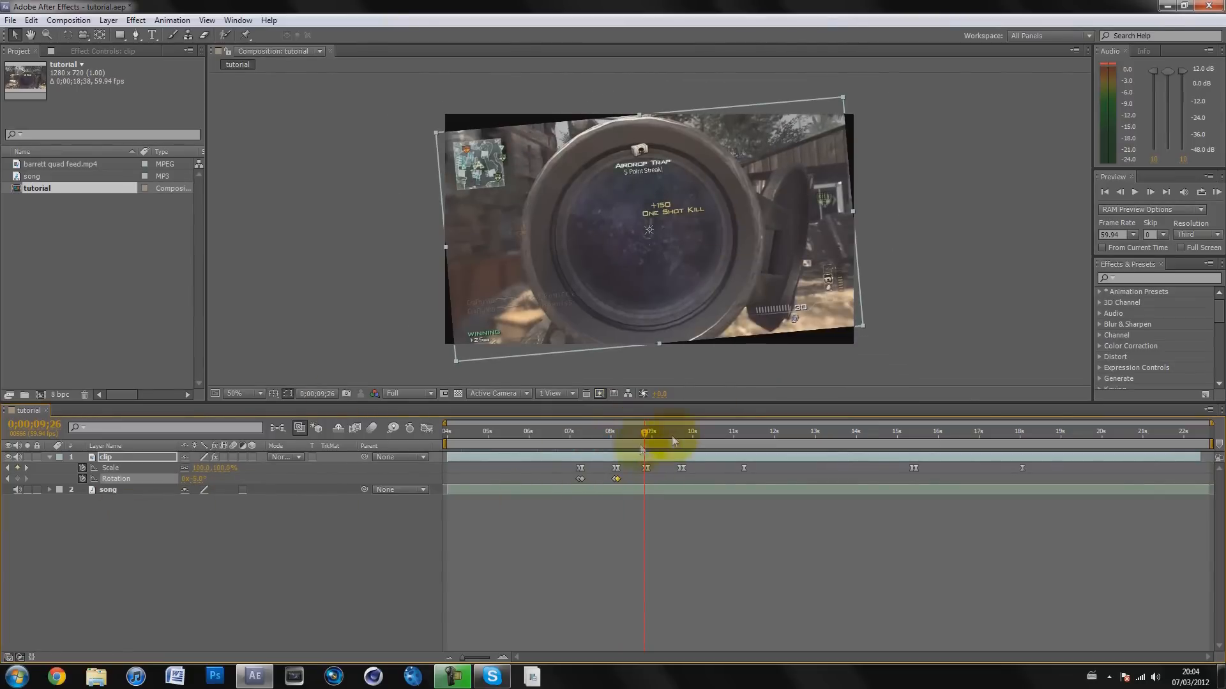
click(200, 479)
text(0)
click(188, 570)
drag(644, 438, 647, 438)
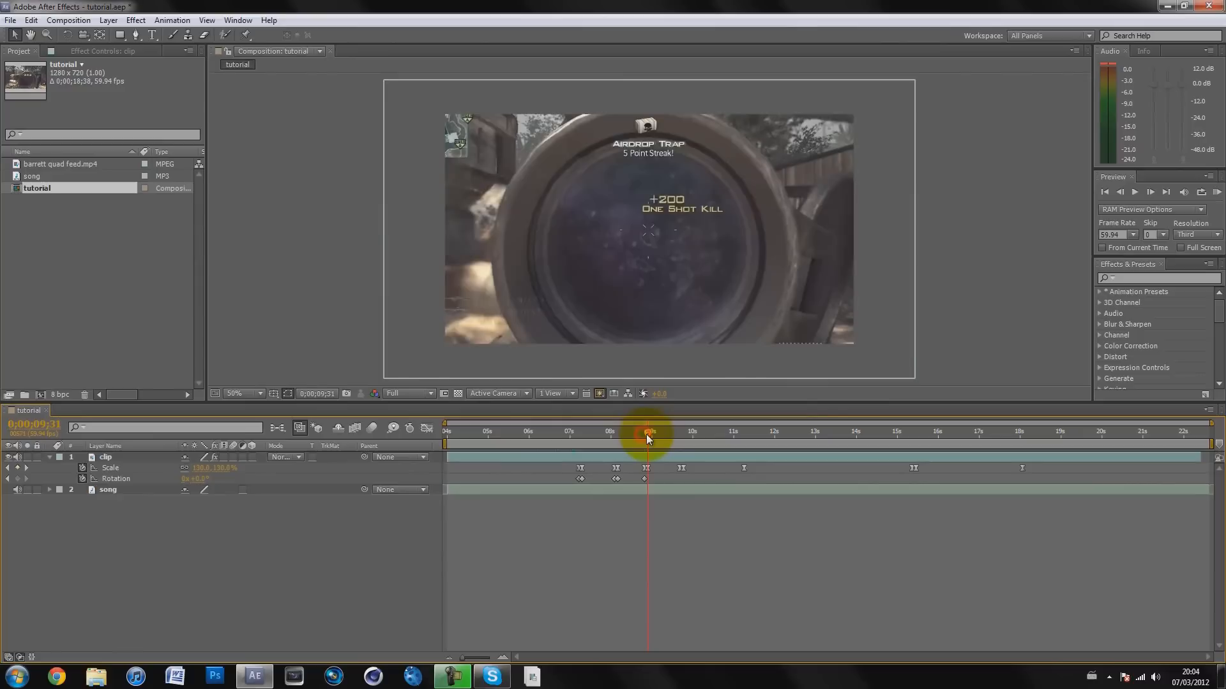
click(197, 559)
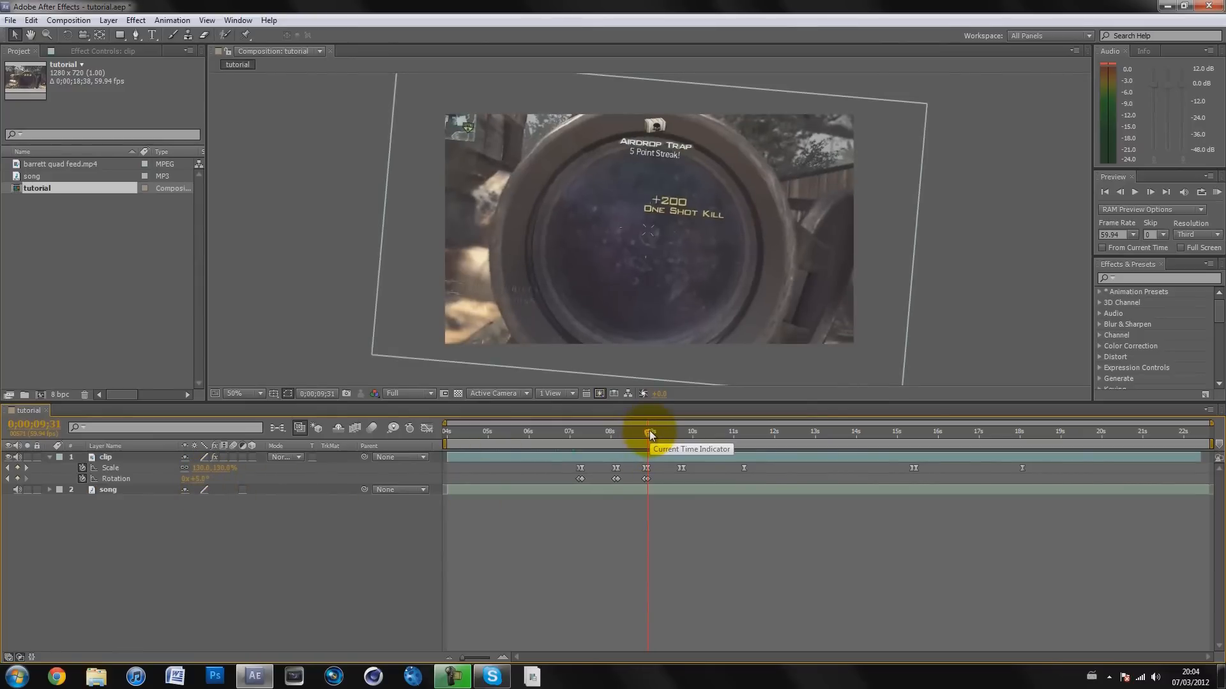
Step: Keyframe the clip's Rotation for the fourth zoom: 0° at 0;00;10;18 and -5° at 0;00;10;23
drag(649, 434, 681, 436)
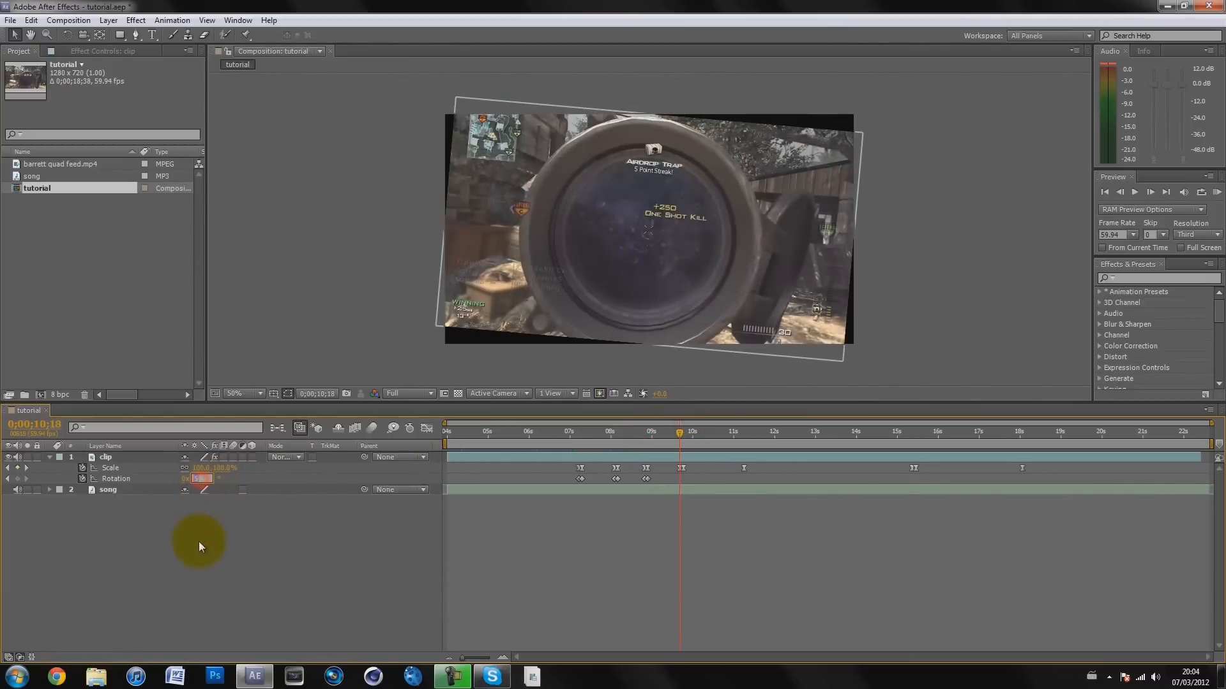
text(0)
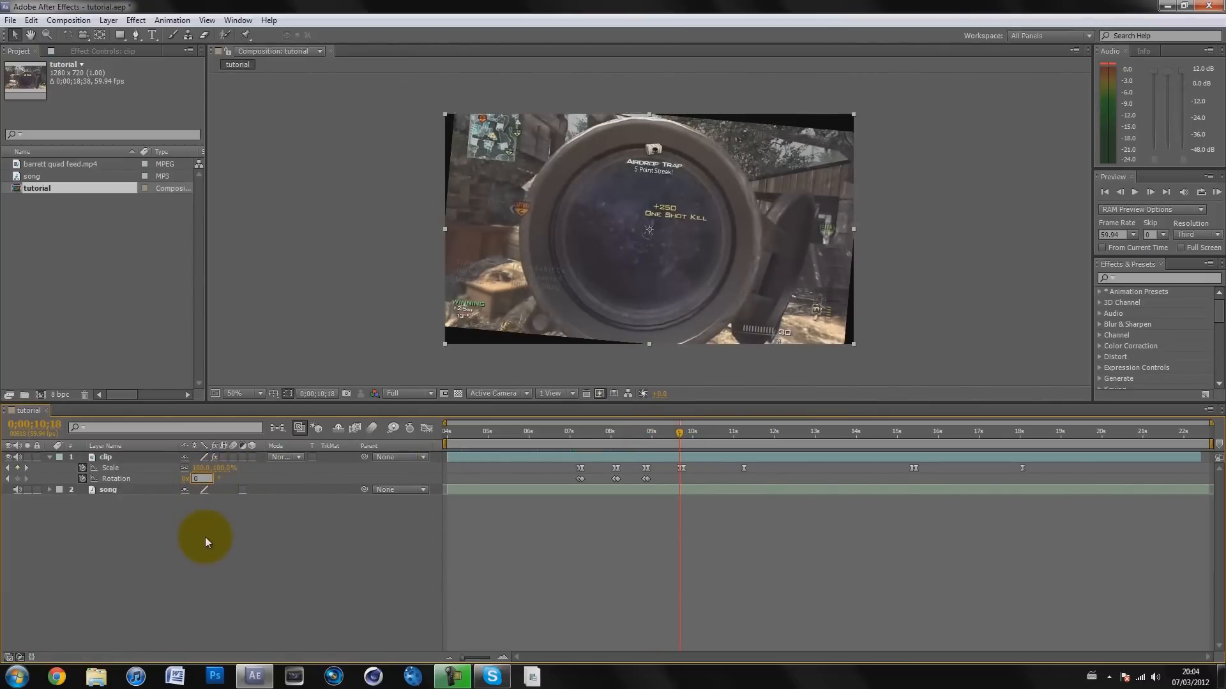
key(Return)
drag(679, 435, 683, 435)
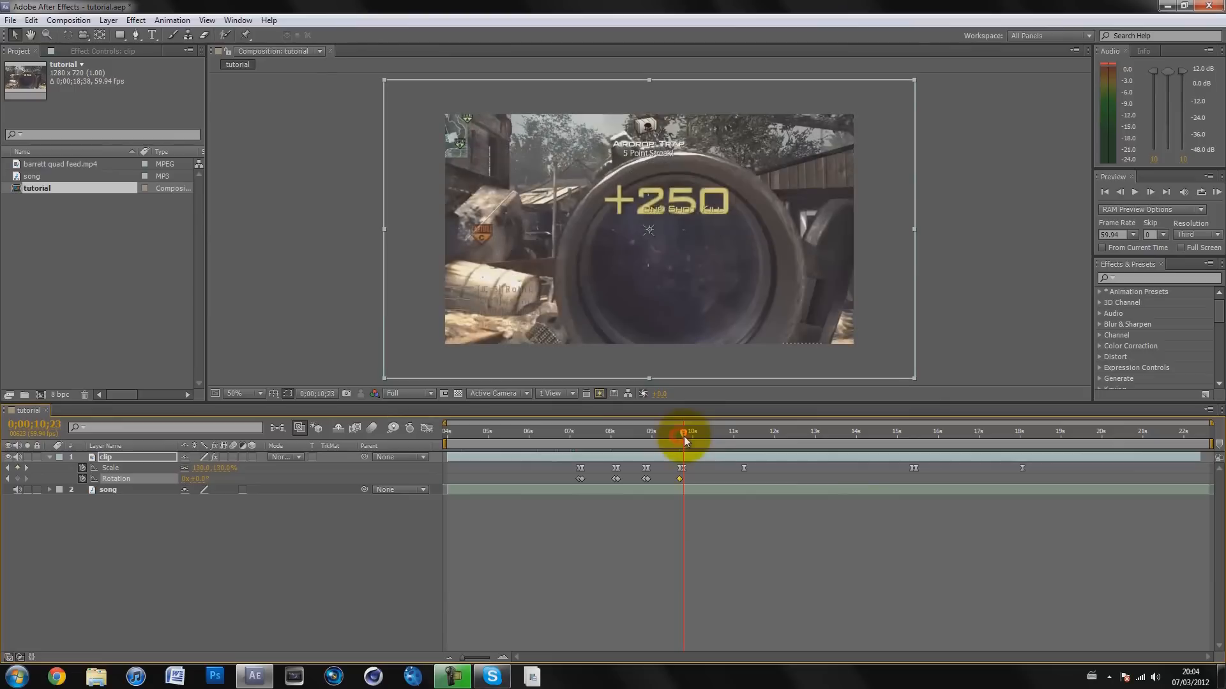
click(200, 479)
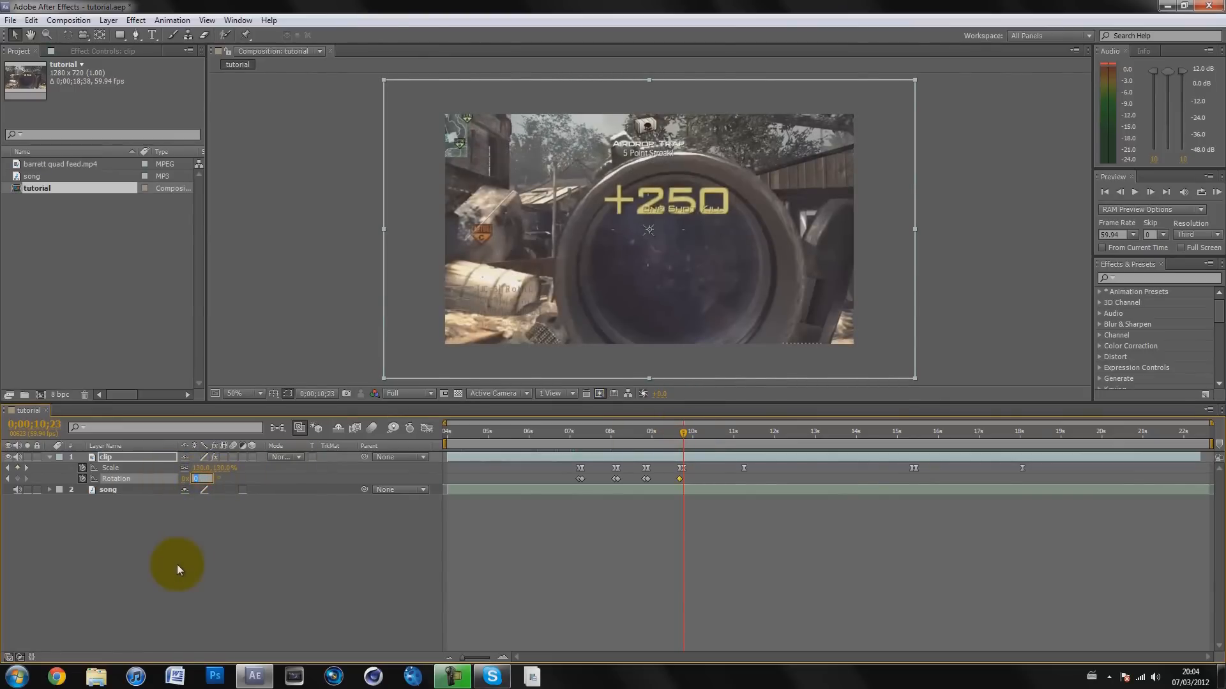
text(-5)
key(Return)
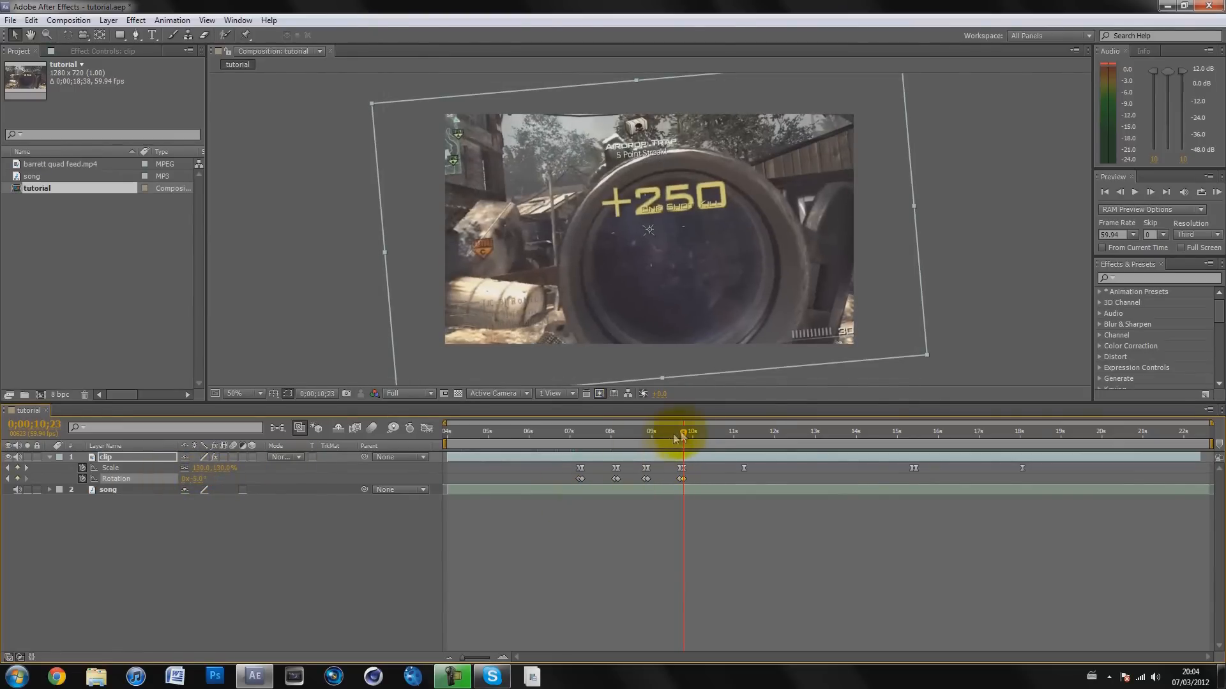
Step: Undo the accidental shift of the clip layer and keyframe its Rotation at 0° at 0;00;11;52
drag(683, 436, 733, 428)
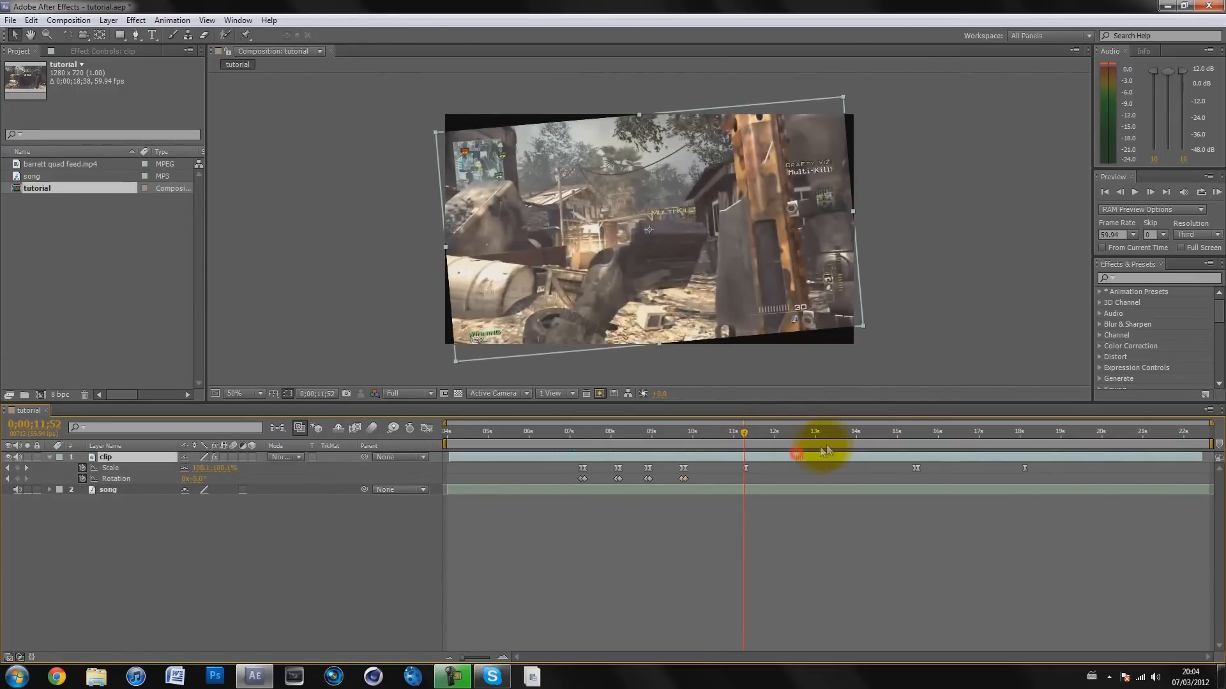
key(ctrl+z)
drag(827, 457, 744, 432)
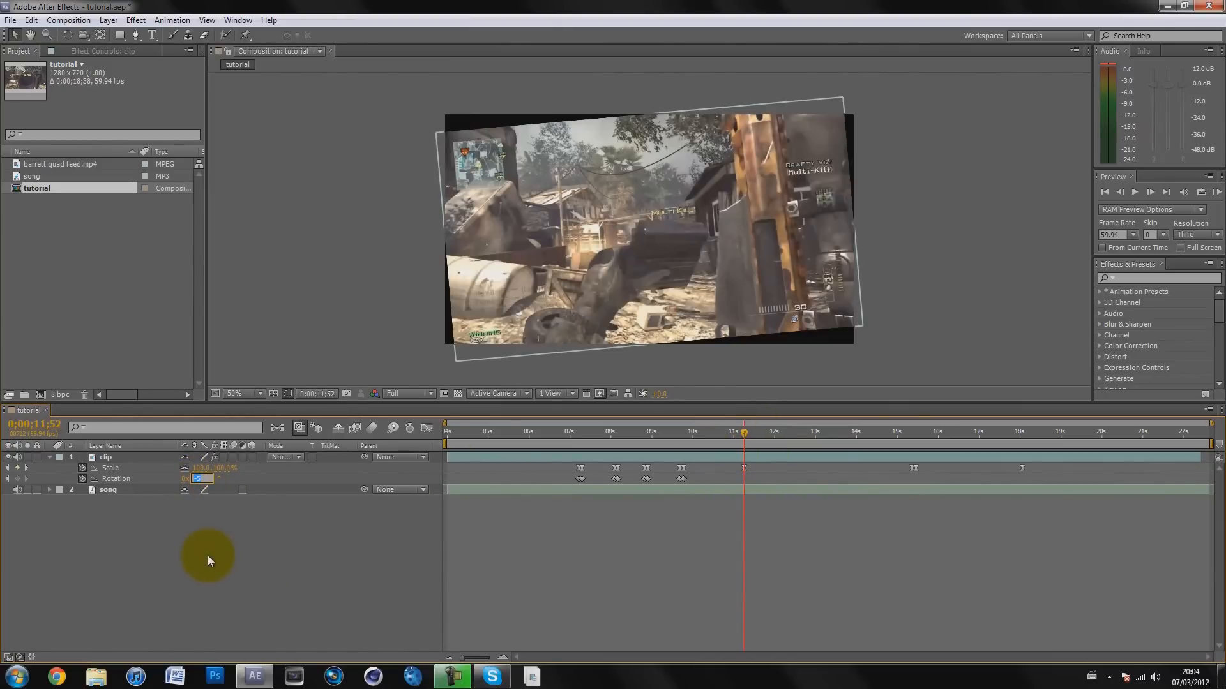
text(0)
key(Return)
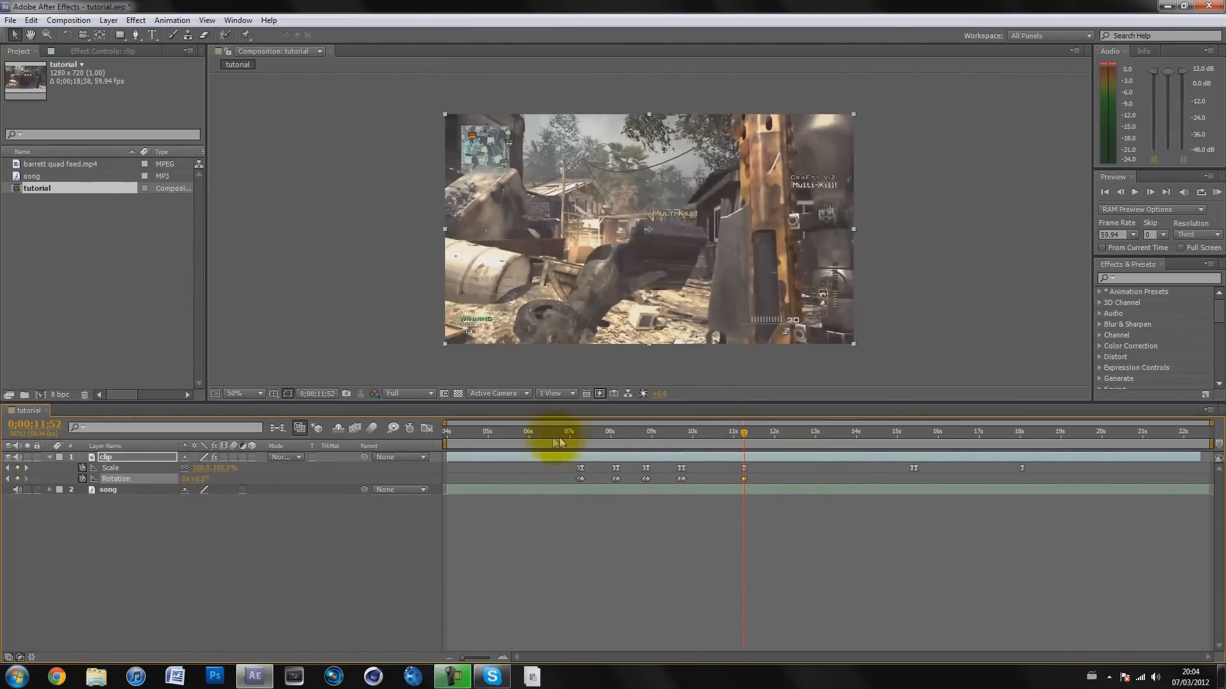
Step: Add a holding Rotation keyframe of 0° to the clip at 0;00;15;59, before the last zoom
drag(564, 432, 598, 435)
drag(610, 431, 911, 478)
click(203, 480)
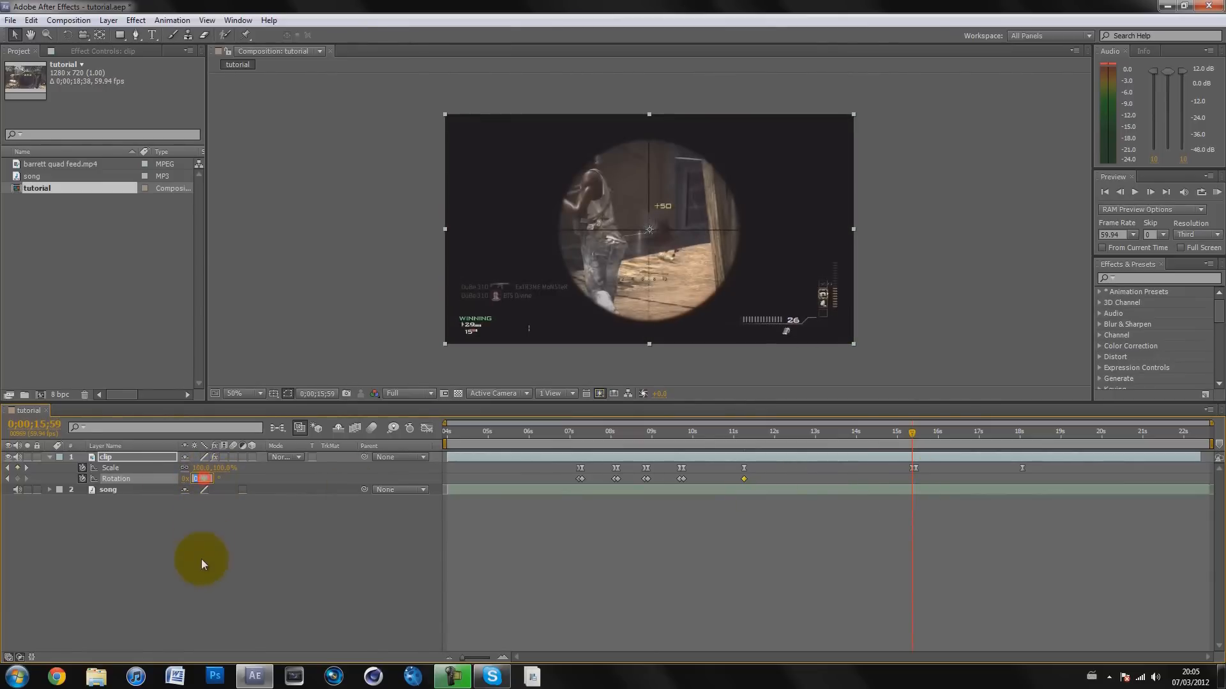
click(201, 549)
click(17, 479)
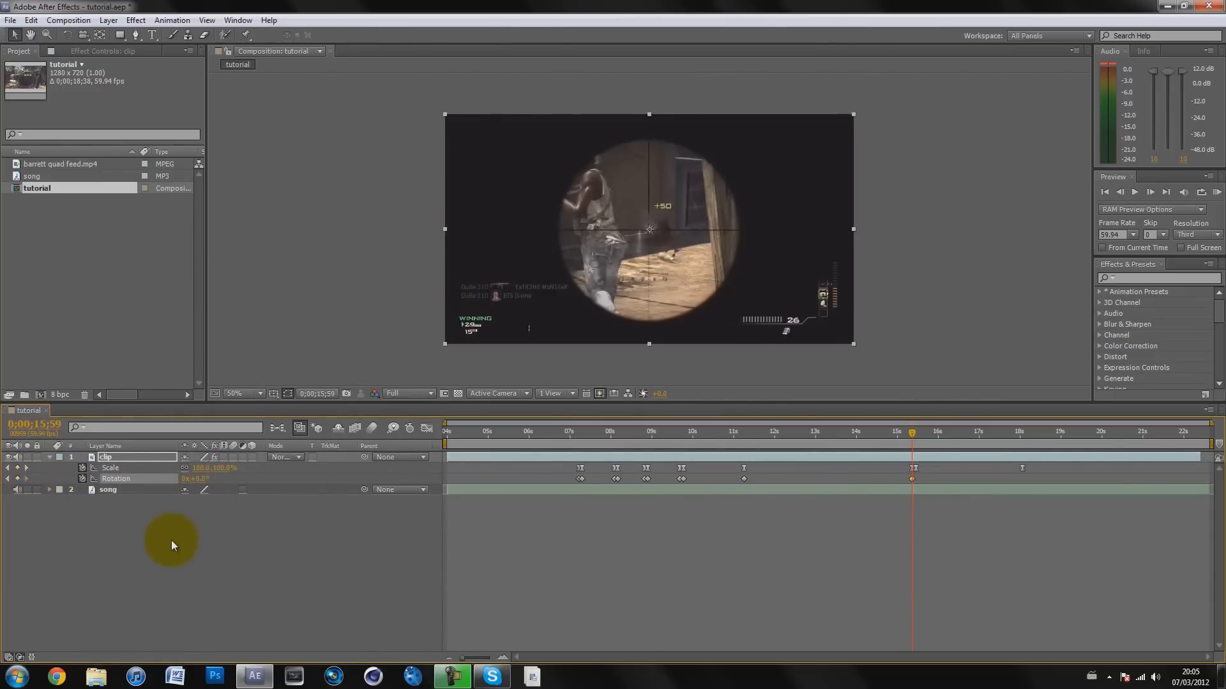
Step: Keyframe the clip's Rotation at 5° at 0;00;16;04, aligned with the last zoom's peak
key(Page_Down)
click(196, 479)
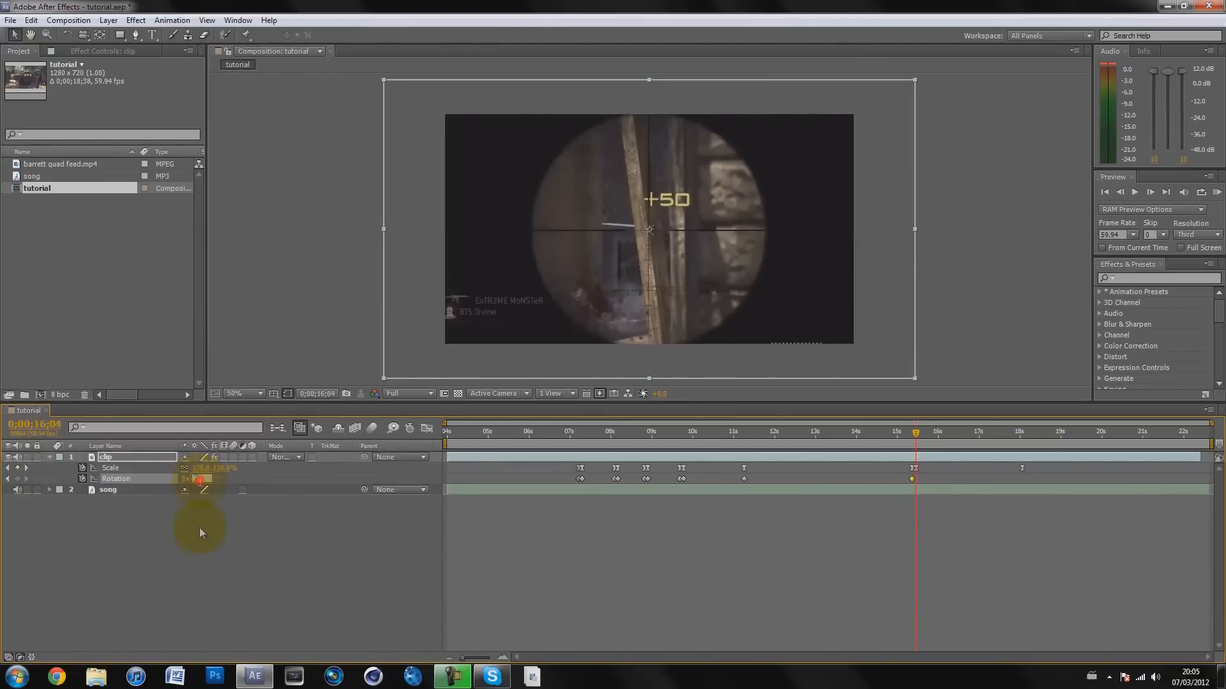
text(5)
click(200, 596)
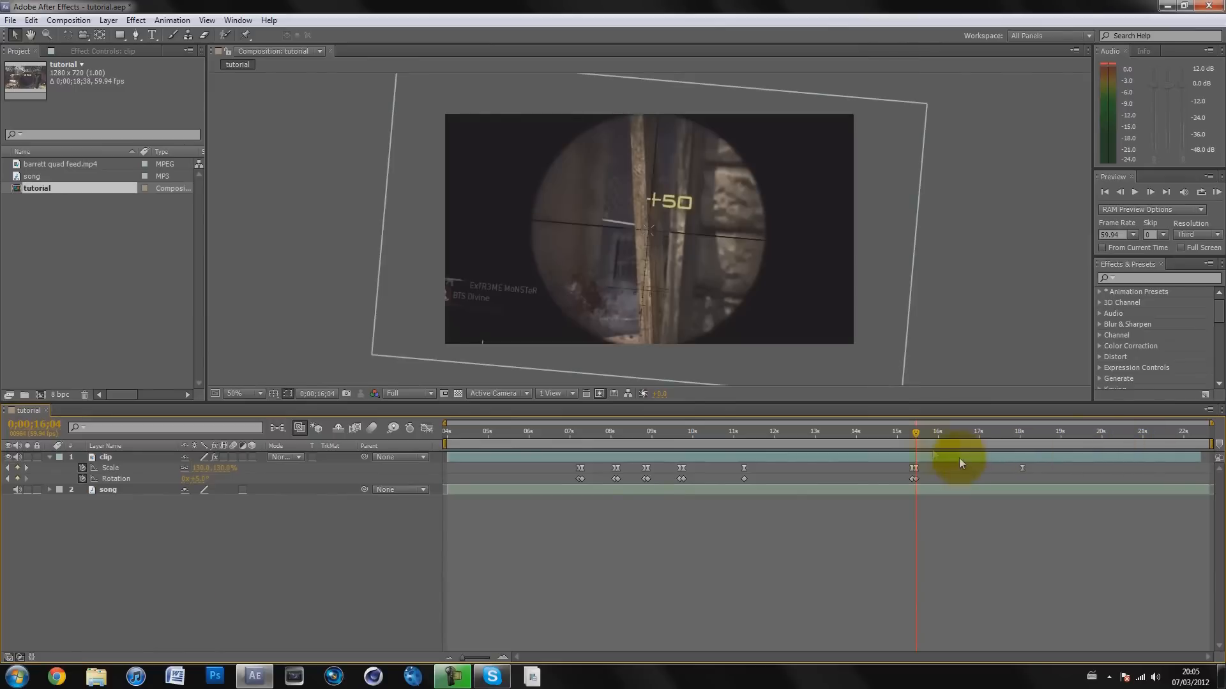
Step: Keyframe the clip's Rotation back to 0° at 0;00;18;41, aligned with the final Scale keyframe
drag(944, 433, 1028, 430)
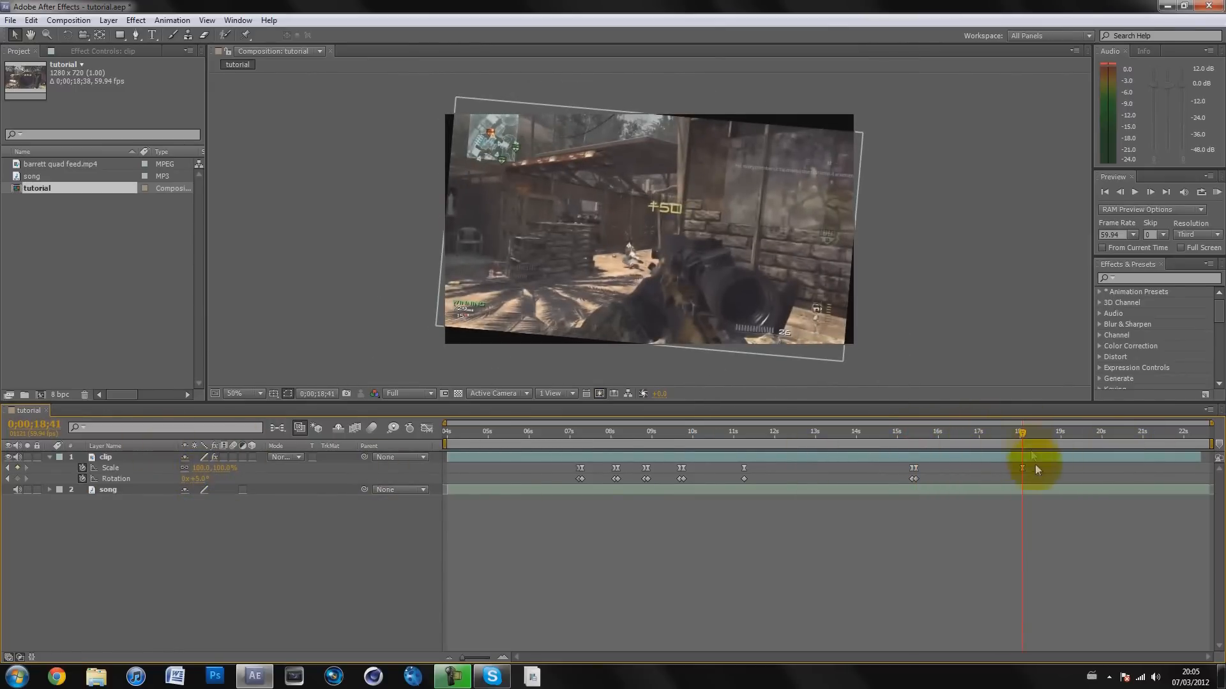
click(195, 479)
text(0)
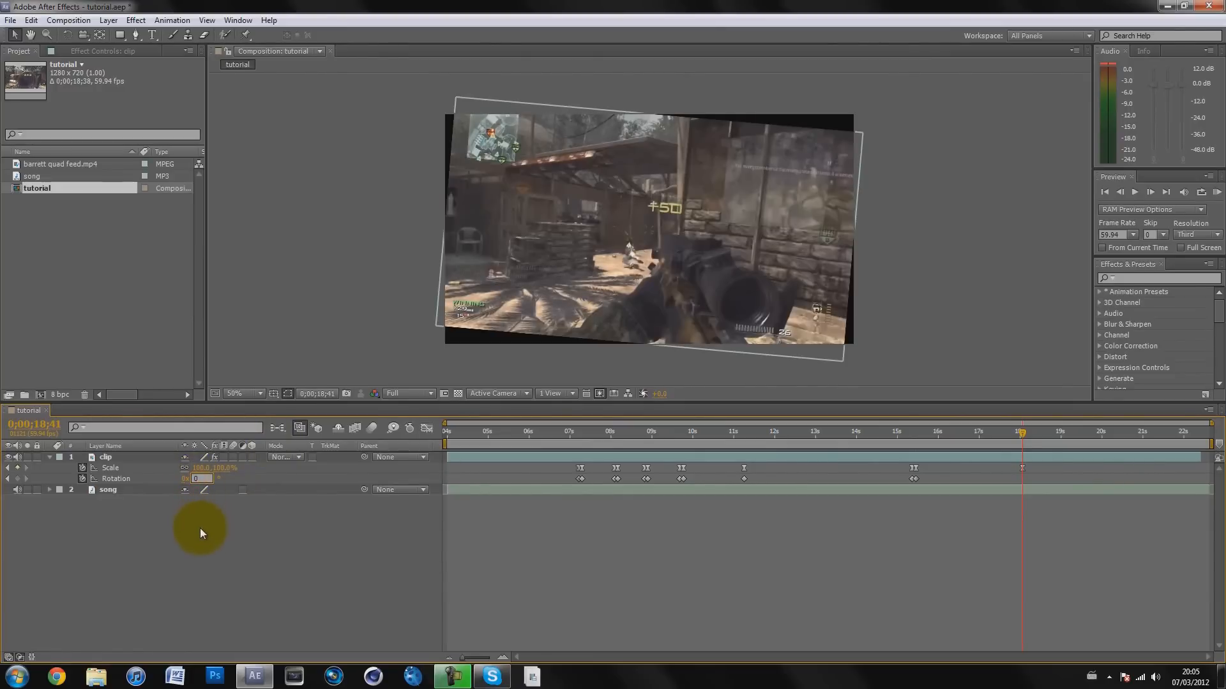
click(200, 532)
Step: Apply Easy Ease to all of the clip's Rotation keyframes and move the time back to 0;00;05;48
mouse_move(573, 438)
mouse_down()
mouse_move(618, 434)
mouse_move(562, 434)
mouse_up()
drag(1045, 480, 550, 480)
click(553, 516)
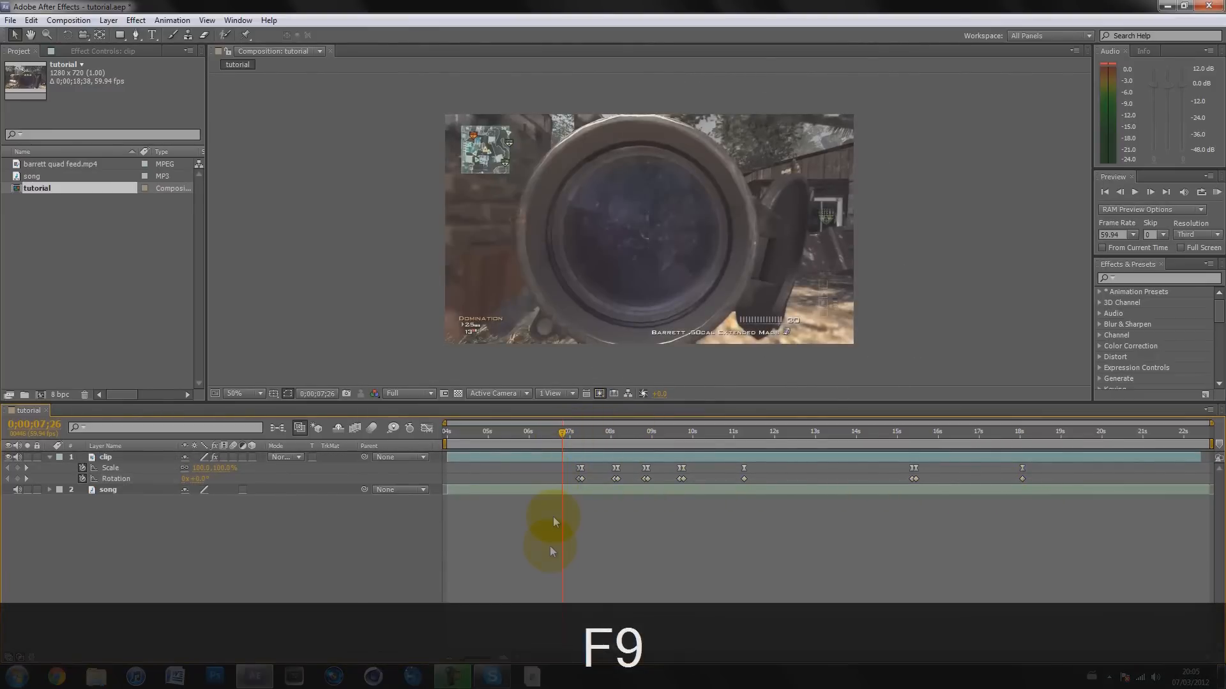
drag(1047, 485, 520, 478)
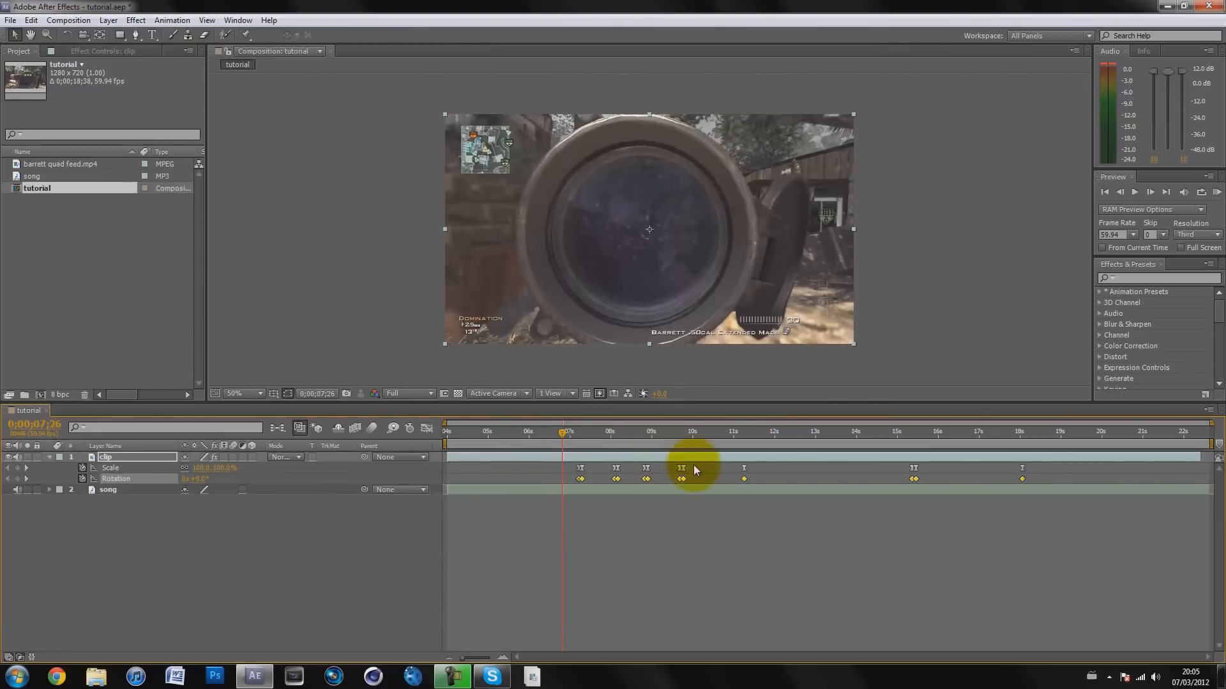
right_click(617, 479)
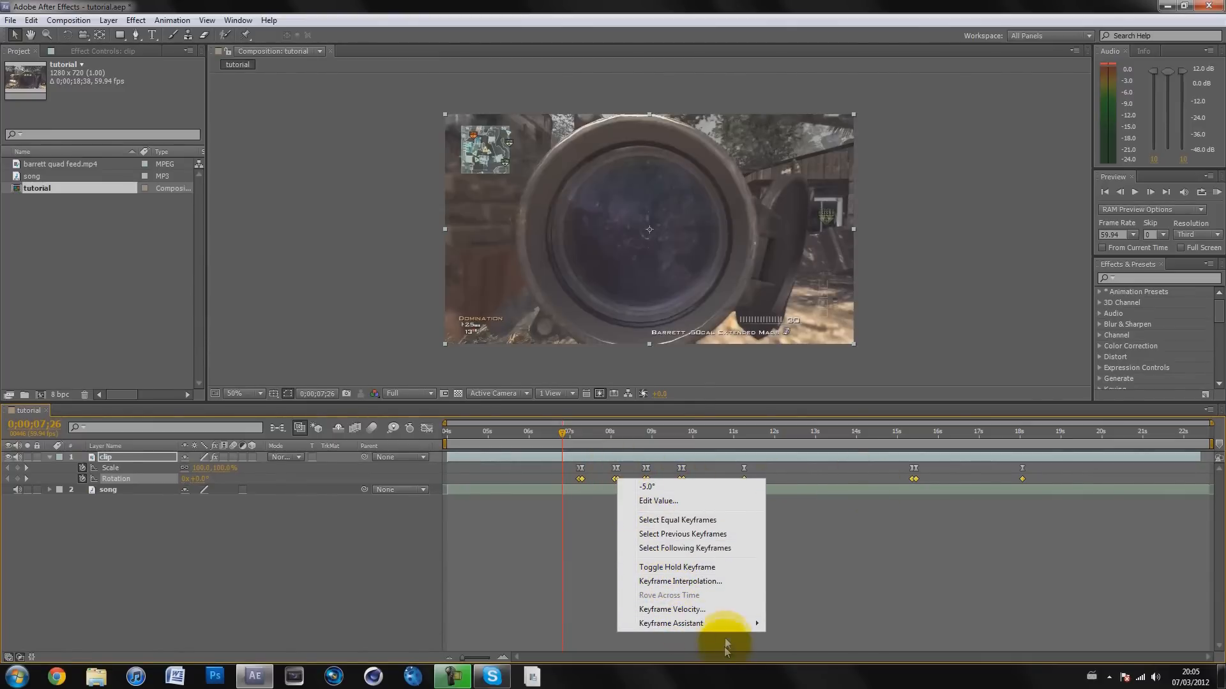
mouse_move(696, 623)
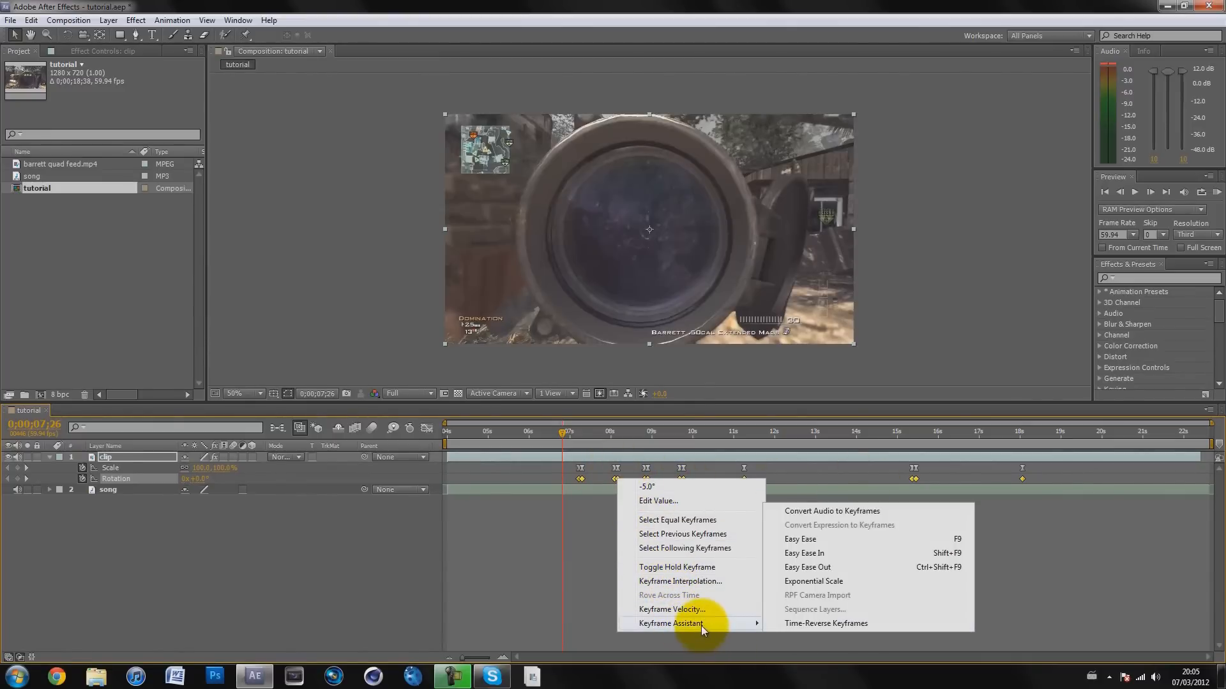
click(960, 541)
click(584, 527)
drag(568, 431, 496, 431)
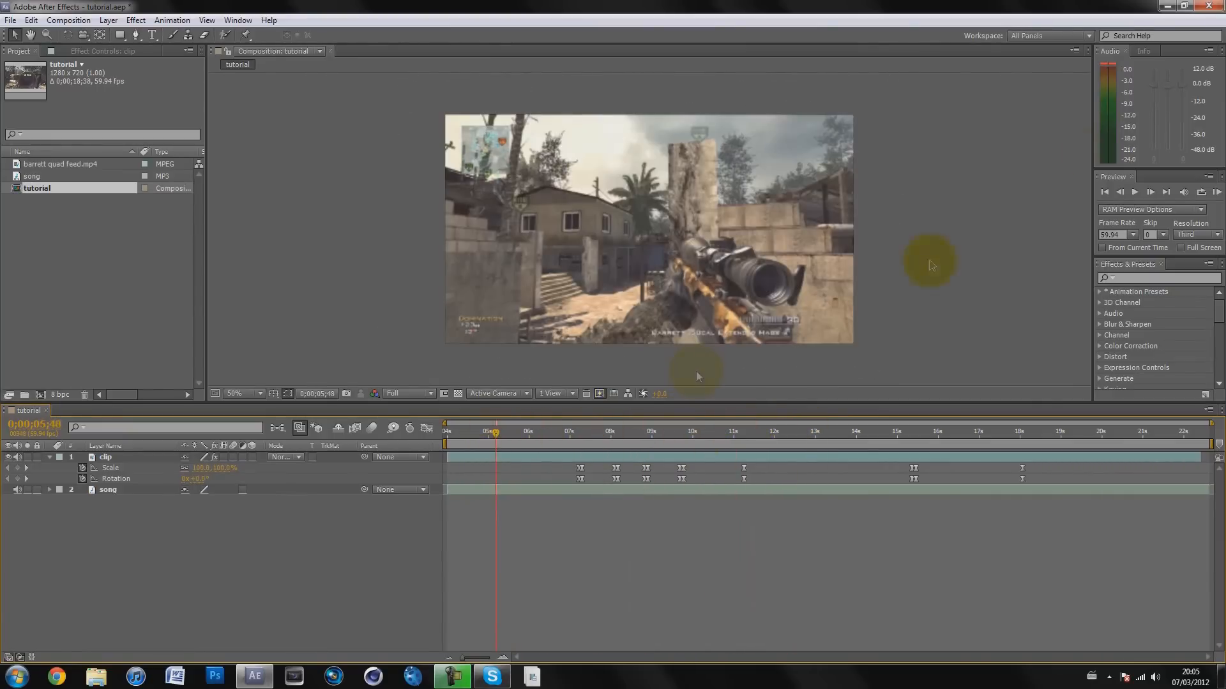
Step: Preview the composition in real time to review the combined Scale and Rotation animation, and stop the playback
click(1216, 191)
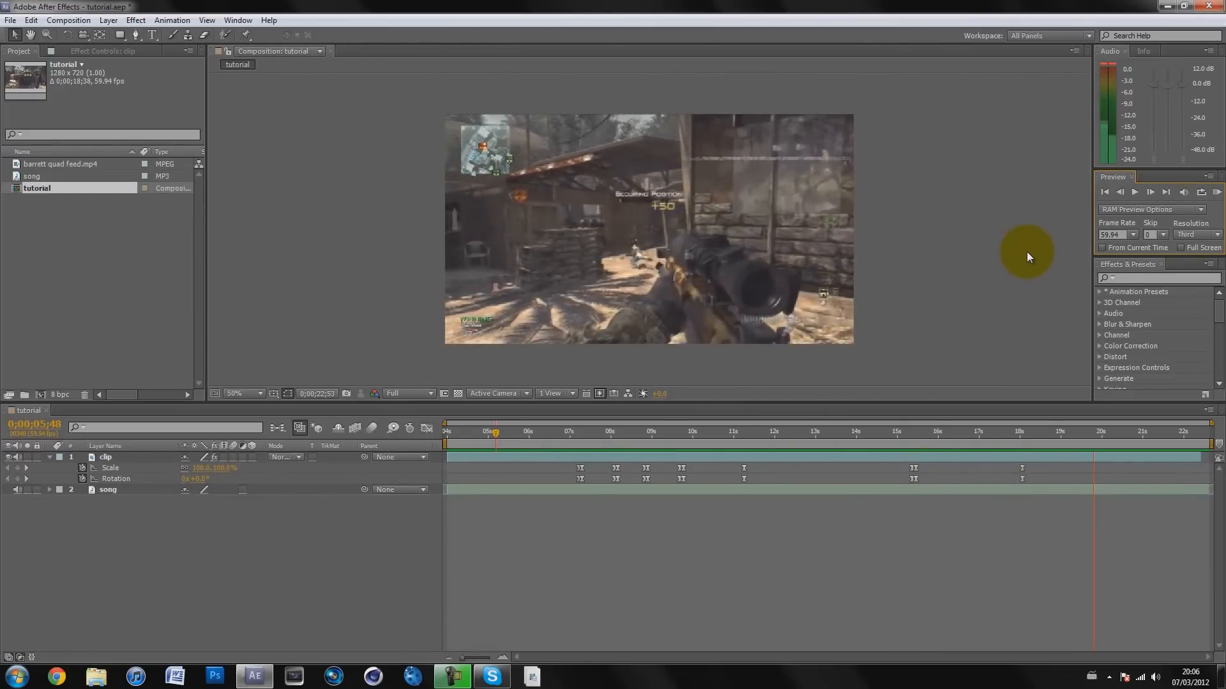
click(1027, 252)
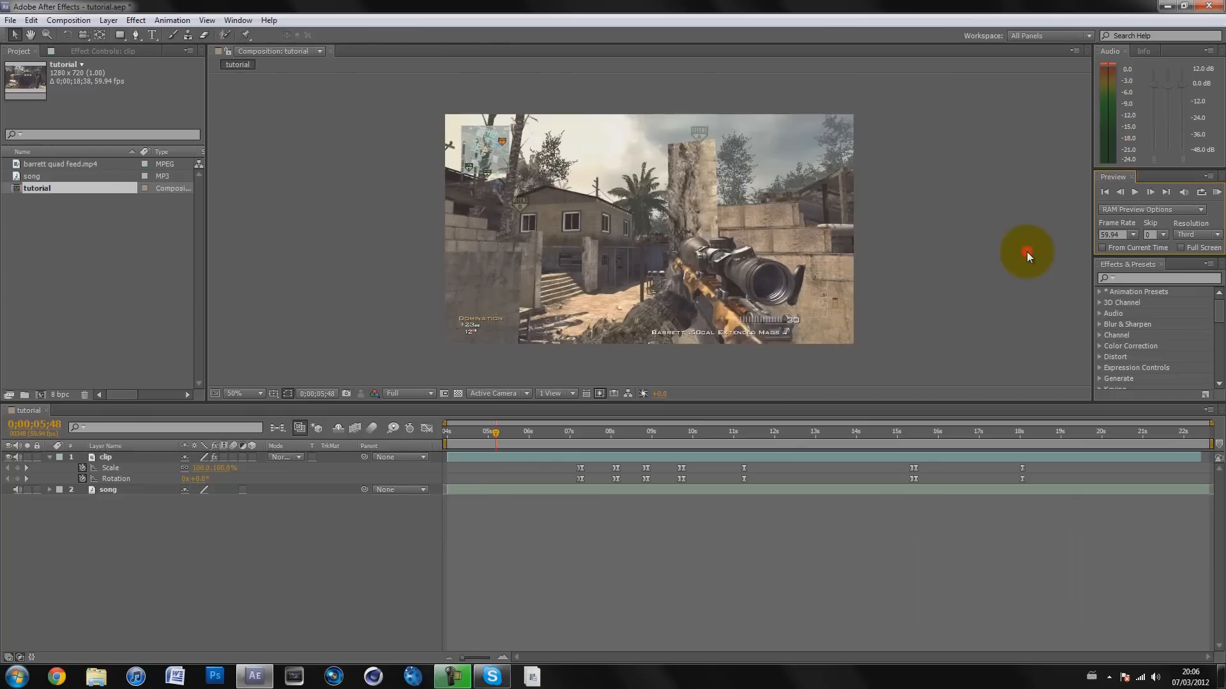
Step: Move the clip's final Scale and Rotation keyframes about two seconds further along the timeline to lengthen the last ease-out
click(1016, 464)
drag(1023, 471, 1072, 472)
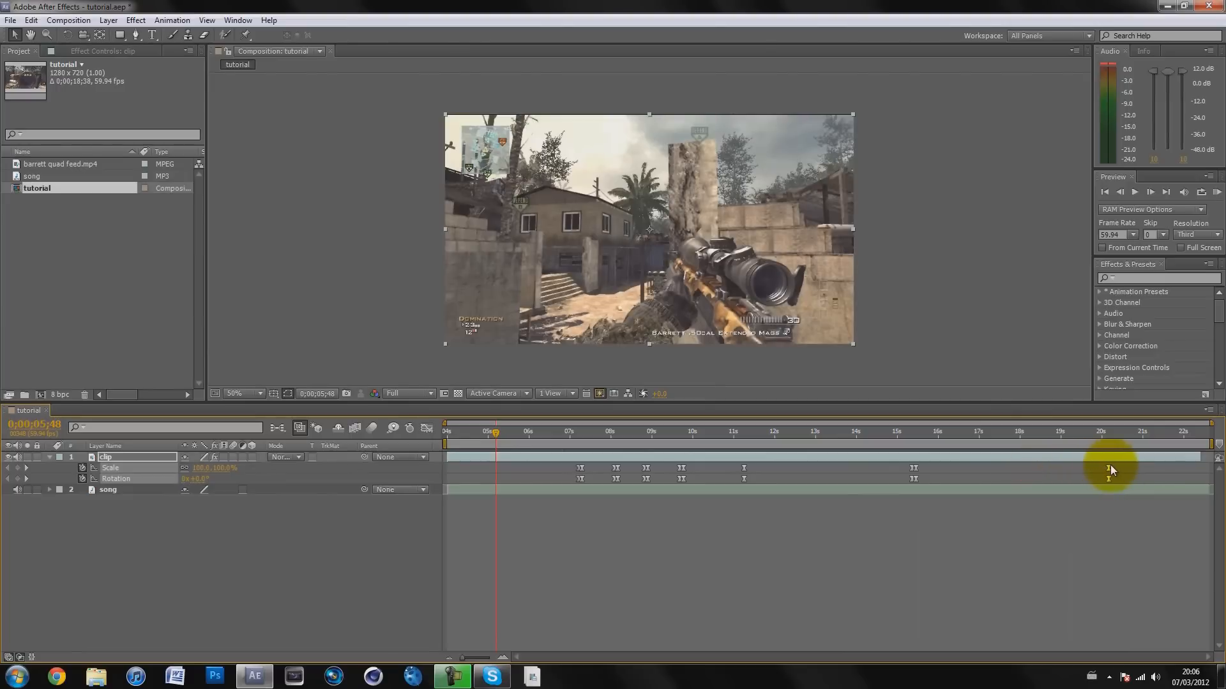
click(1071, 537)
Step: Scrub the composition to check the lengthened final ease-out at 0;00;19;55 and the earlier kill zooms around 0;00;07;42 and 0;00;09;11
drag(918, 439, 1075, 435)
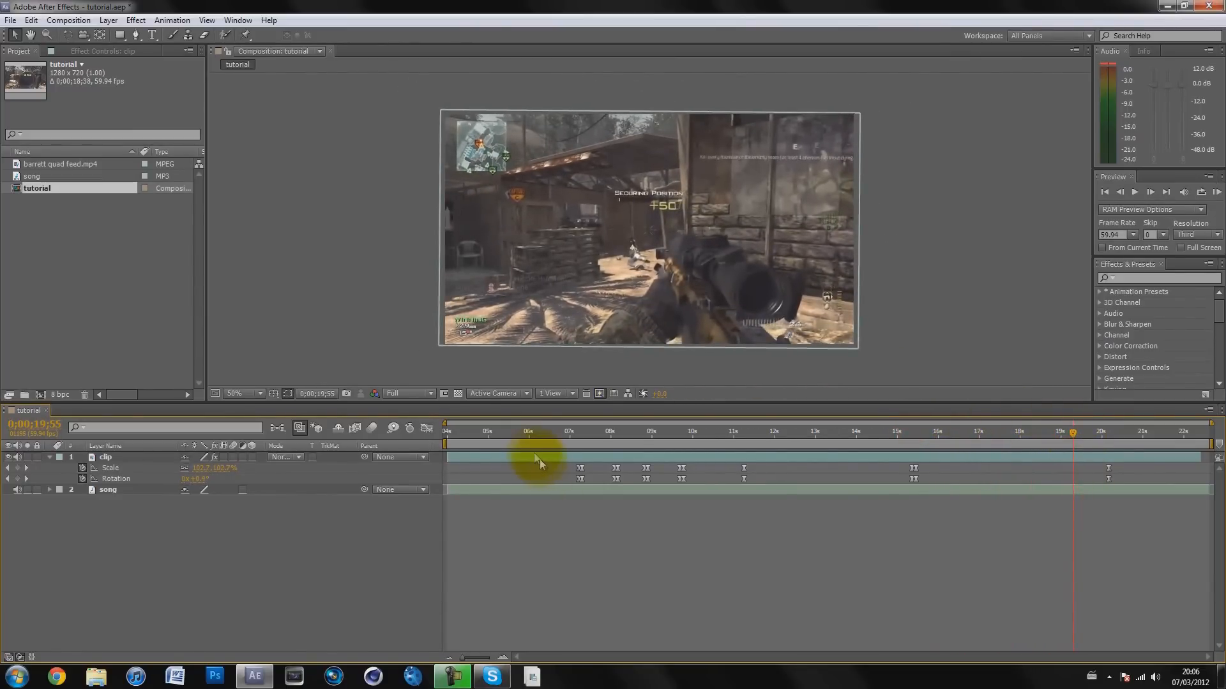
click(573, 435)
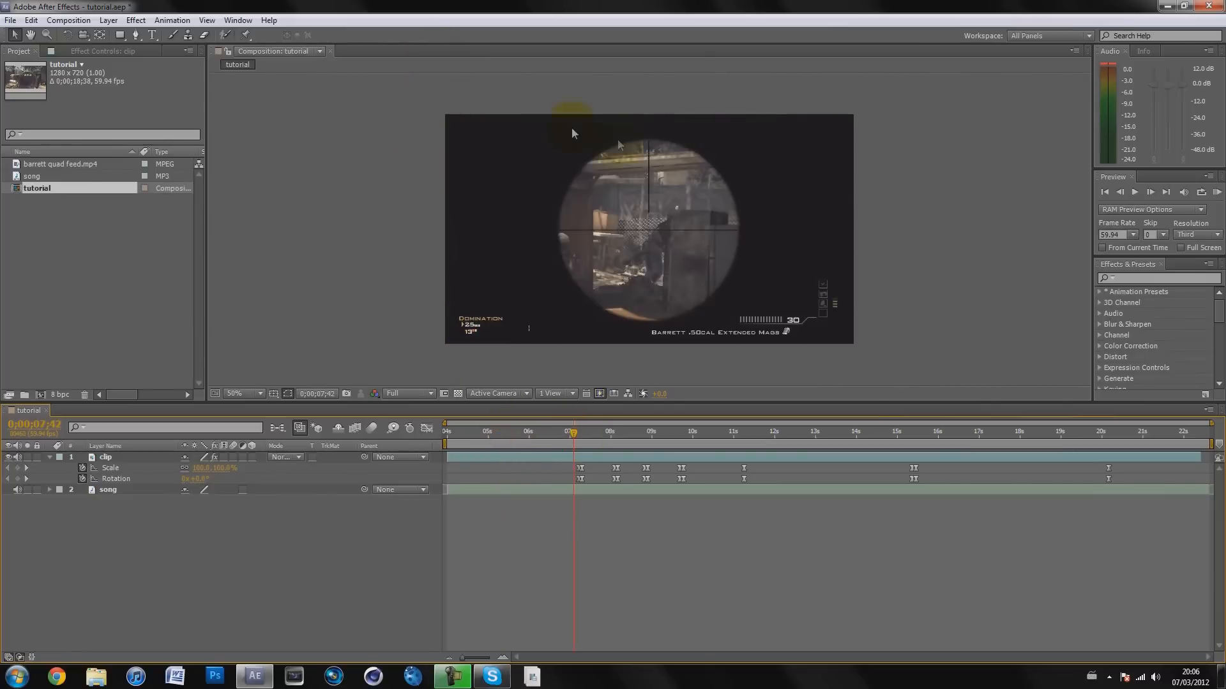
click(633, 432)
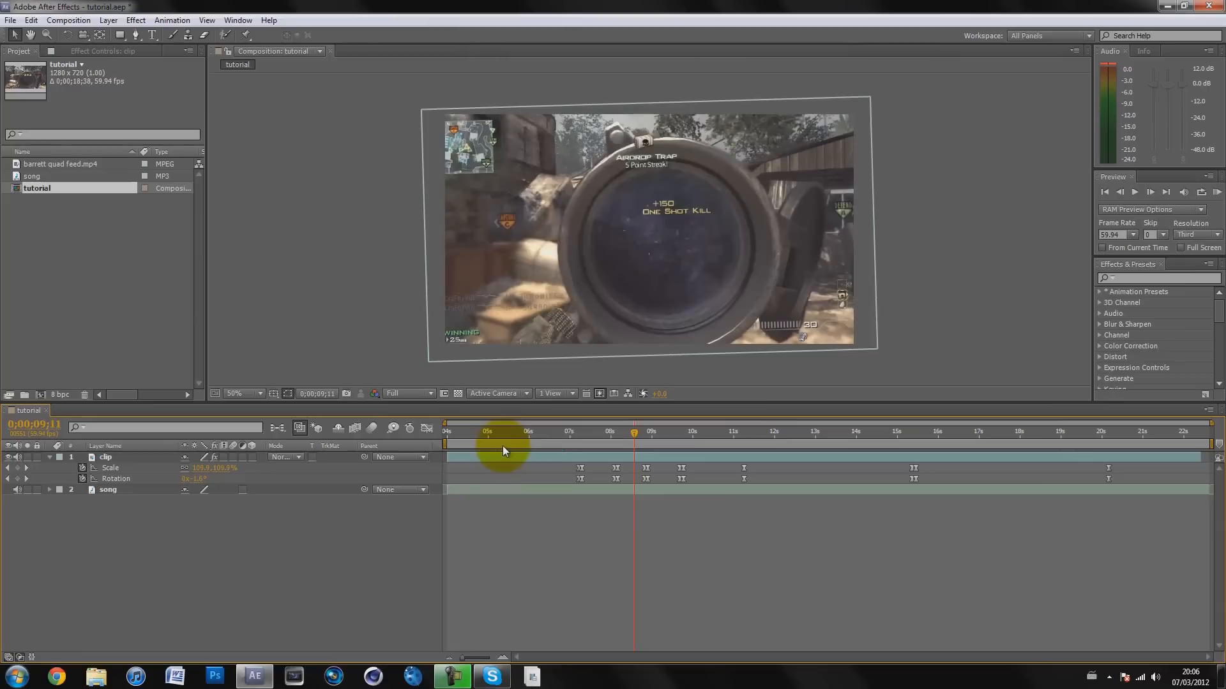
Step: Collapse the clip layer's keyframed properties, scrub through the kill zooms to 0;00;10;06 and minimize the window
click(50, 457)
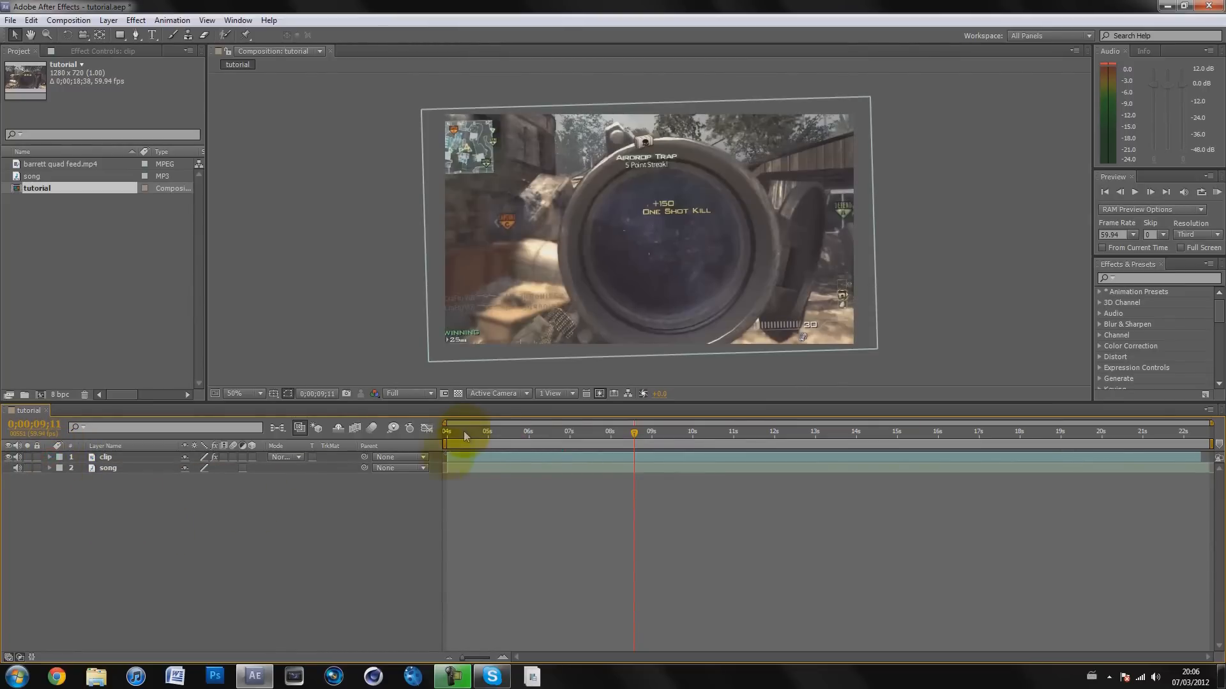
drag(505, 431, 671, 422)
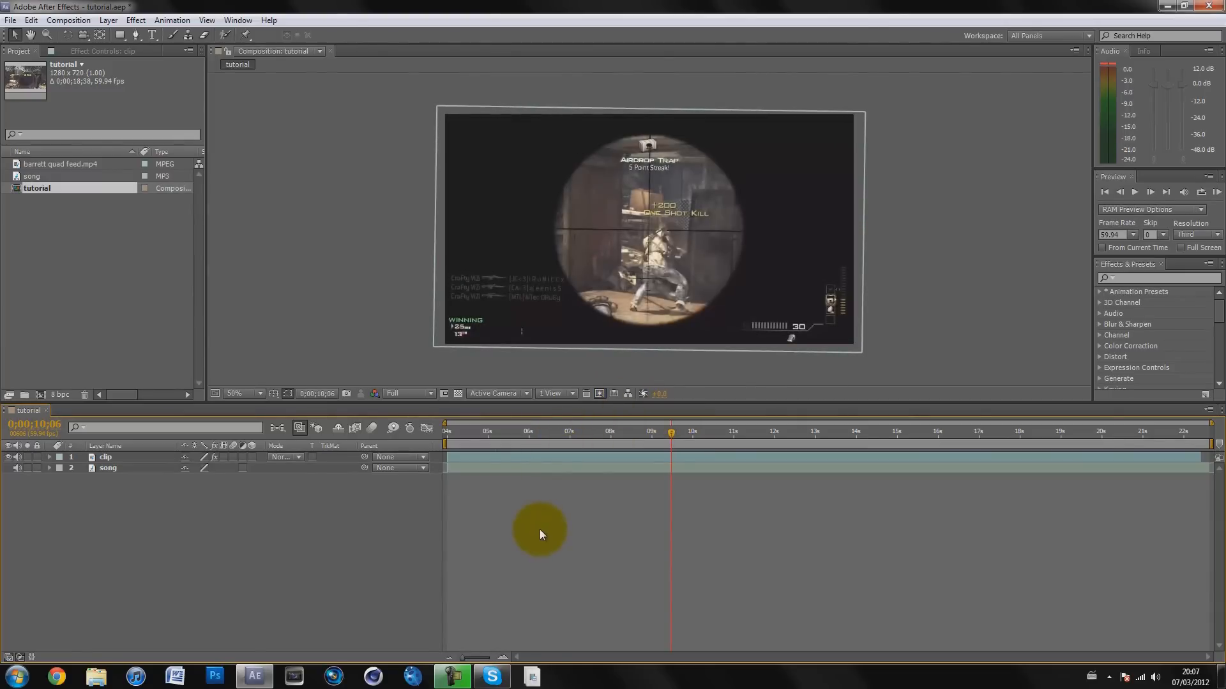
click(1169, 6)
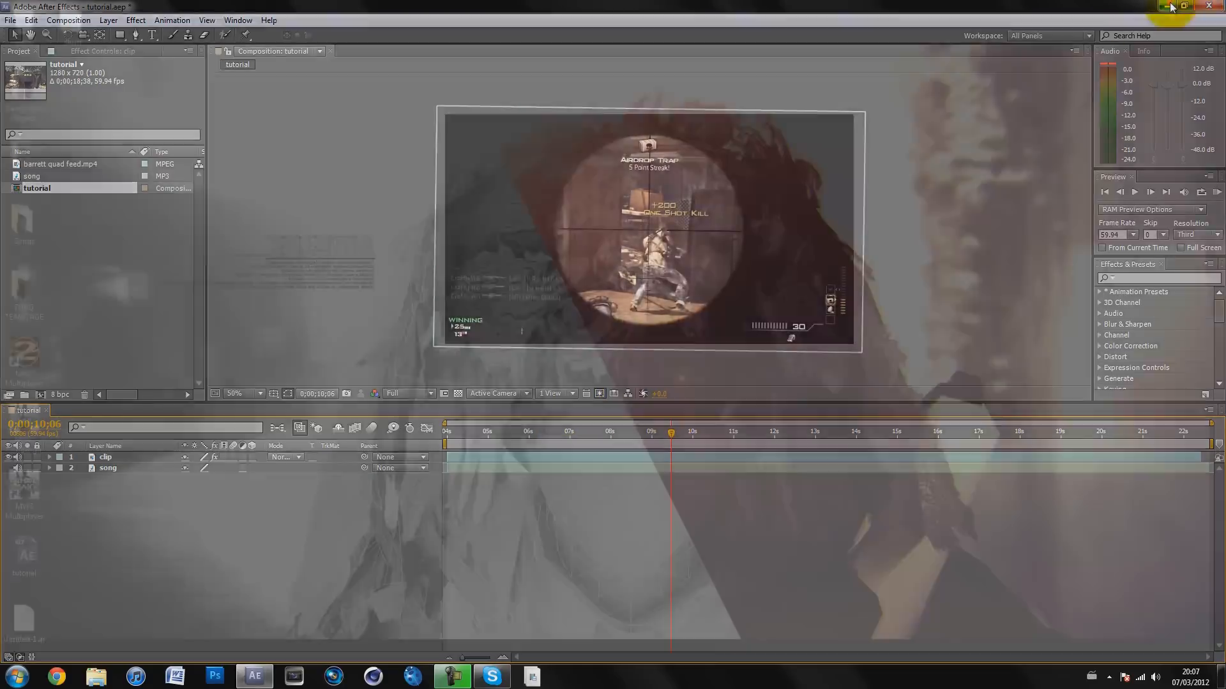